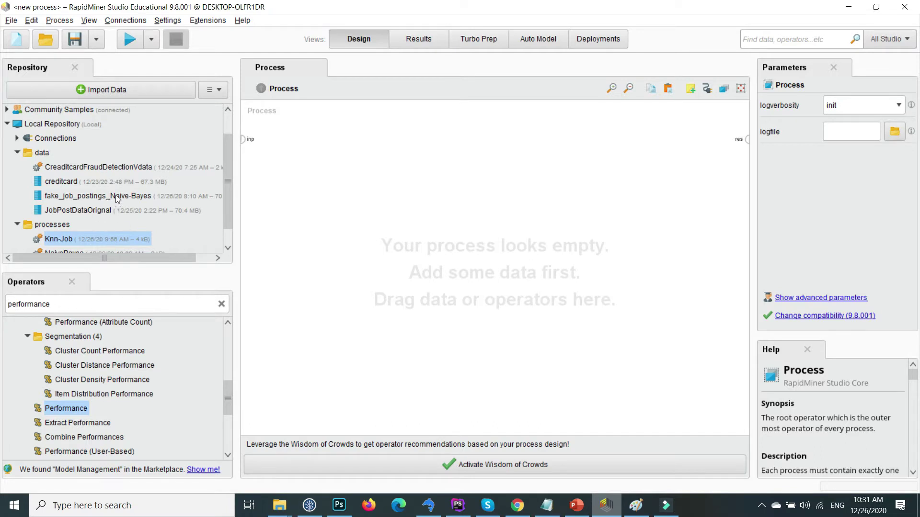
{"action": "left_click", "coordinate": [116, 197]}
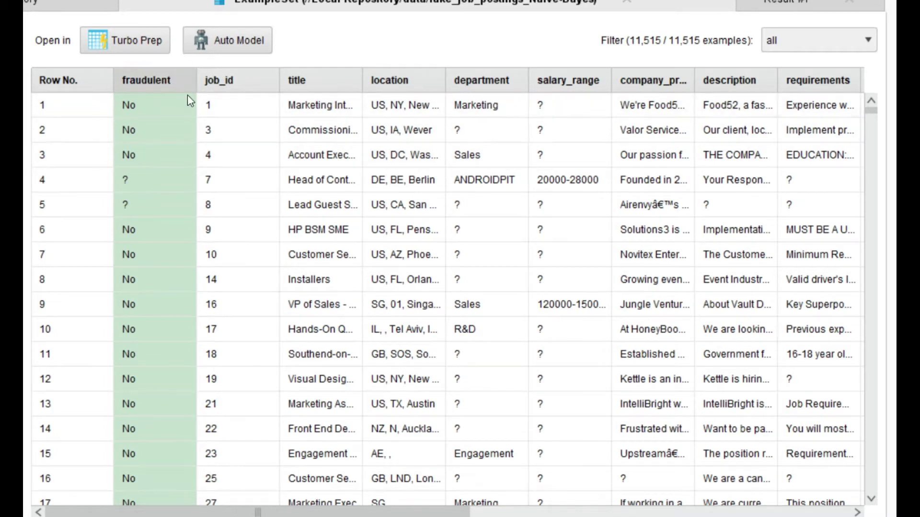
{"action": "left_click", "coordinate": [160, 169]}
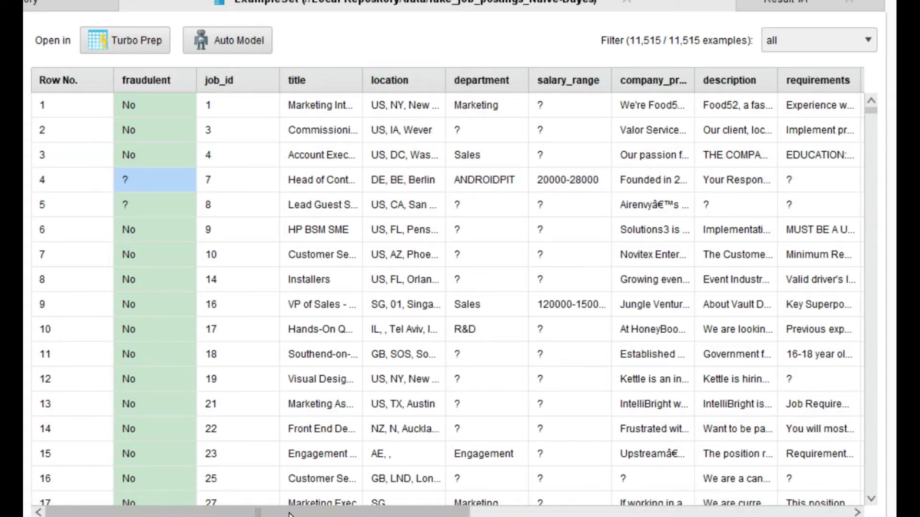
{"action": "left_click_drag", "start_coordinate": [289, 515], "coordinate": [243, 352]}
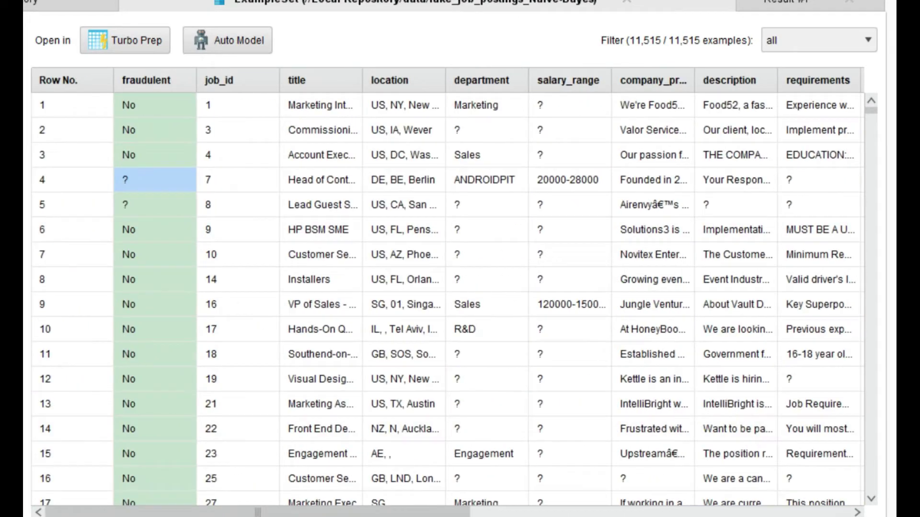
{"action": "left_click", "coordinate": [359, 39]}
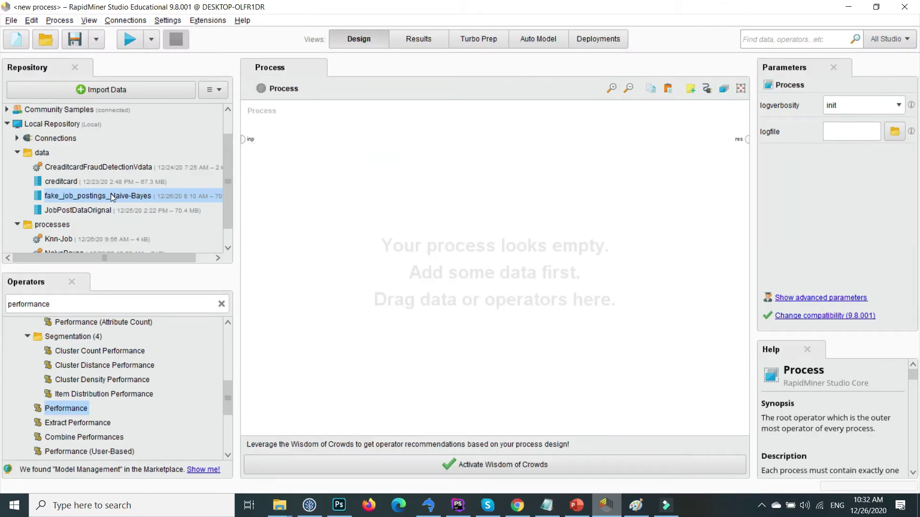
Add the fake_job_postings_Naive-Bayes data to the process and search operators for 'set role'
{"action": "left_click_drag", "start_coordinate": [111, 193], "coordinate": [311, 187]}
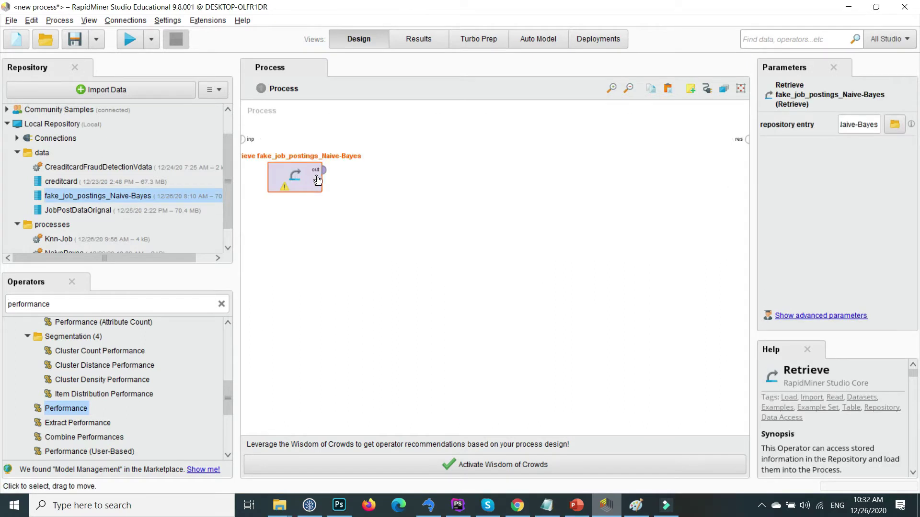
{"action": "left_click", "coordinate": [300, 225]}
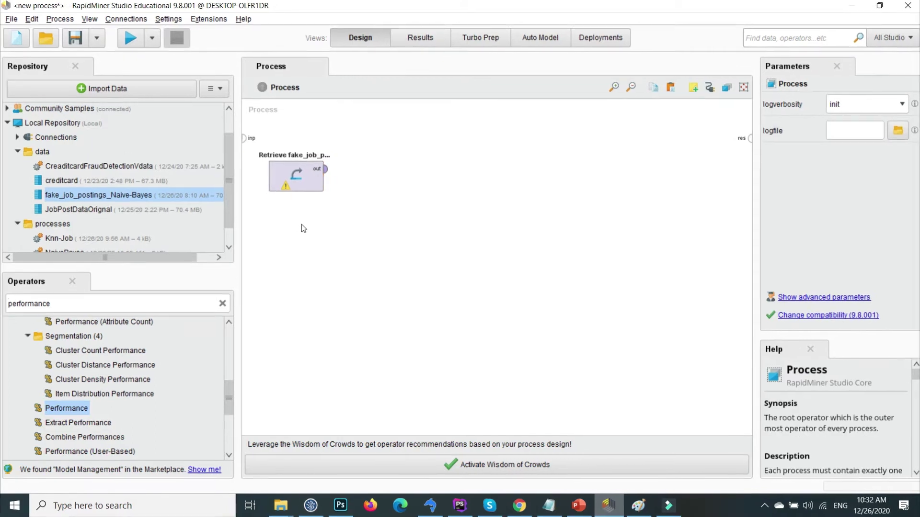
{"action": "double_click", "coordinate": [101, 307]}
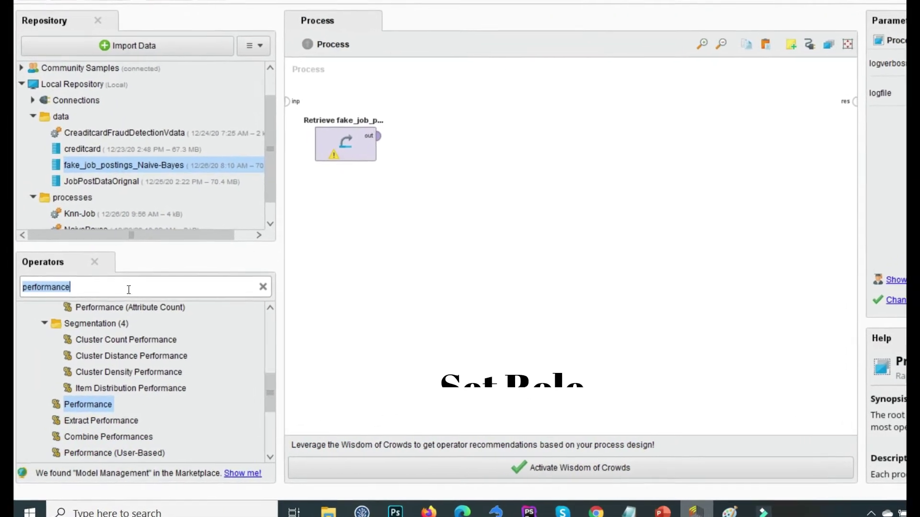
{"action": "type", "text": "set"}
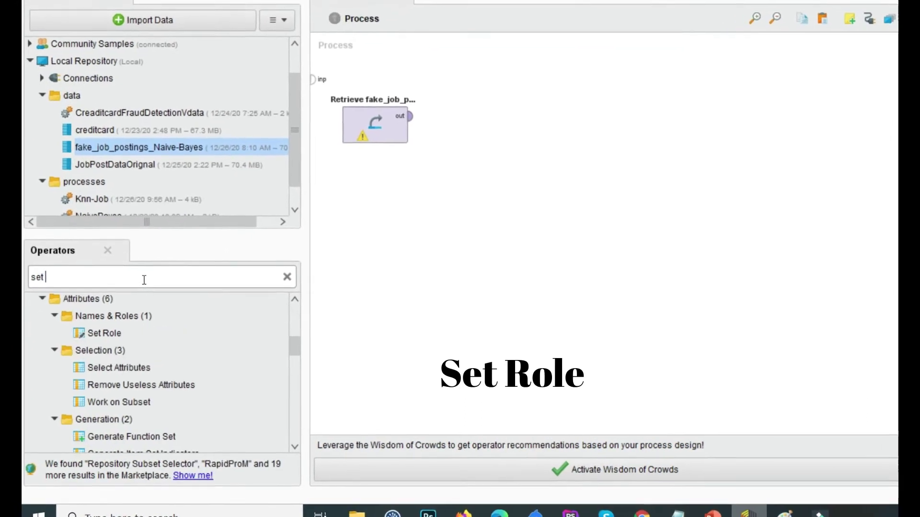
{"action": "type", "text": " ope"}
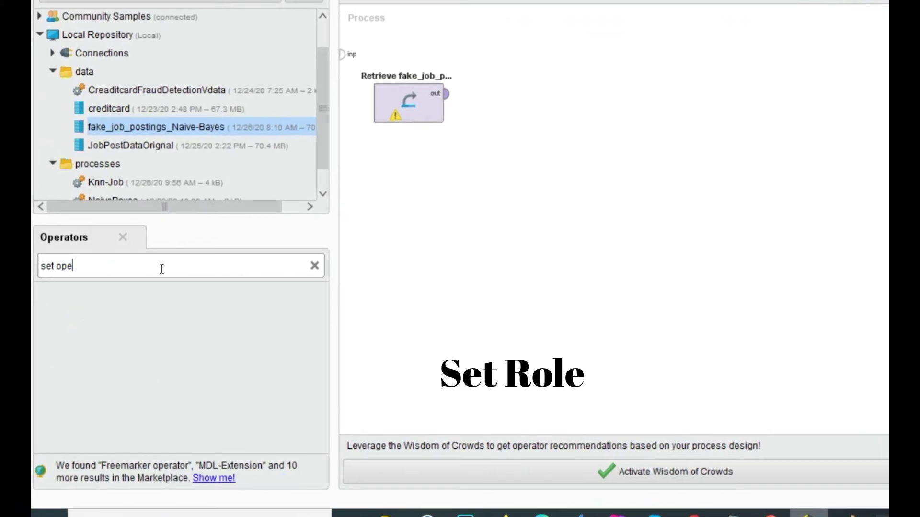
{"action": "key", "text": "BackSpace"}
{"action": "key", "text": "BackSpace"}
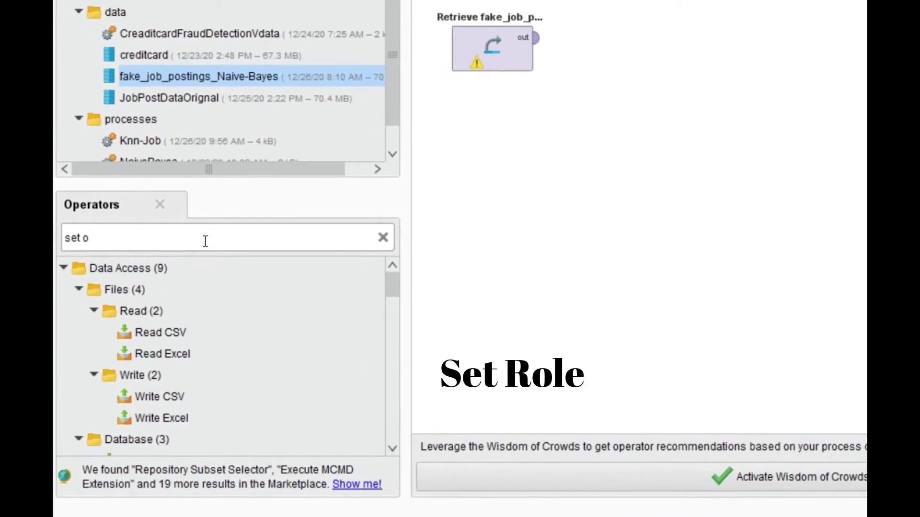
{"action": "type", "text": "p"}
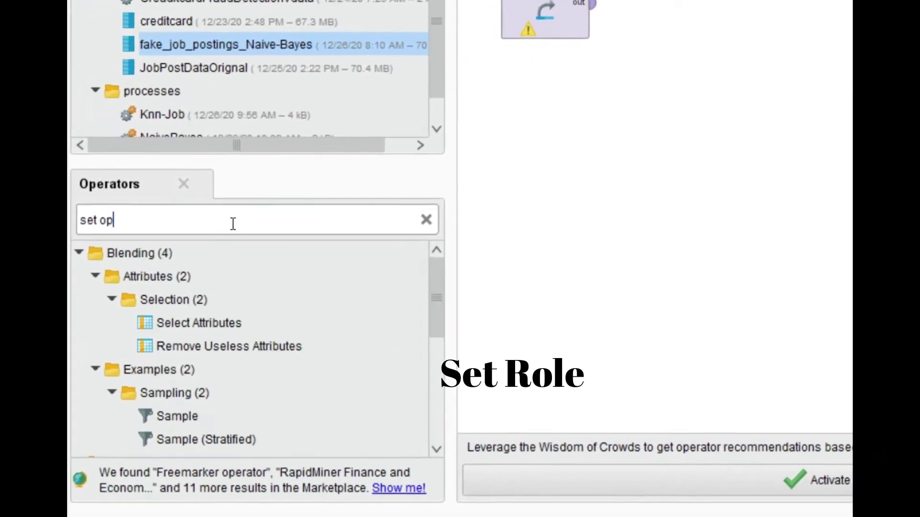
{"action": "key", "text": "BackSpace"}
{"action": "key", "text": "BackSpace"}
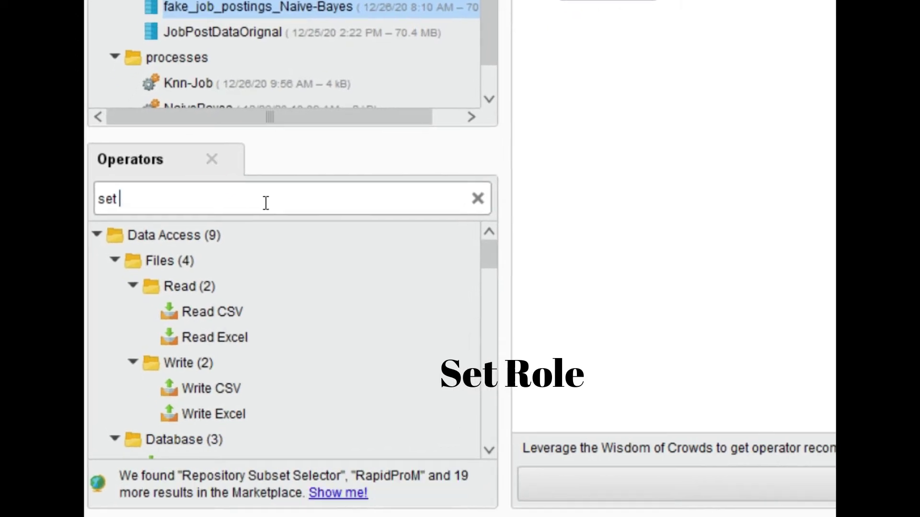
{"action": "type", "text": "attr"}
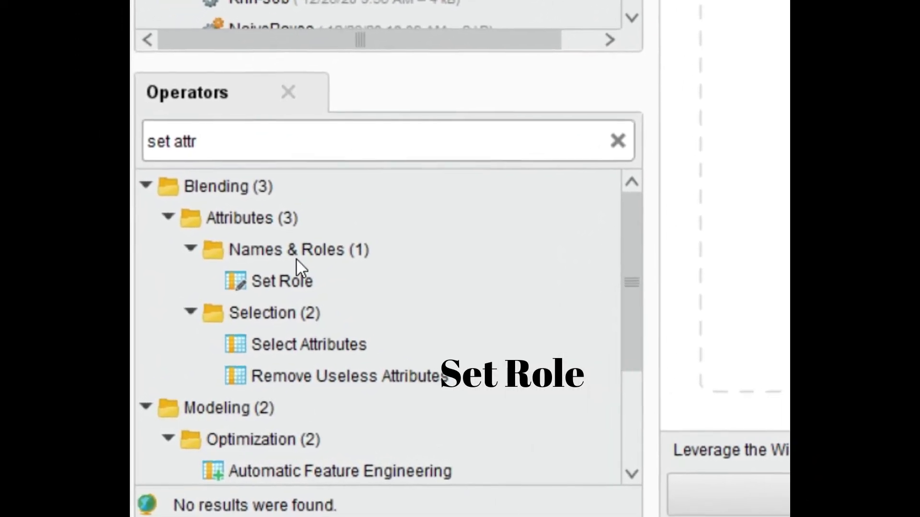
{"action": "key", "text": "BackSpace"}
{"action": "key", "text": "BackSpace"}
{"action": "key", "text": "BackSpace"}
{"action": "key", "text": "BackSpace"}
{"action": "type", "text": "role"}
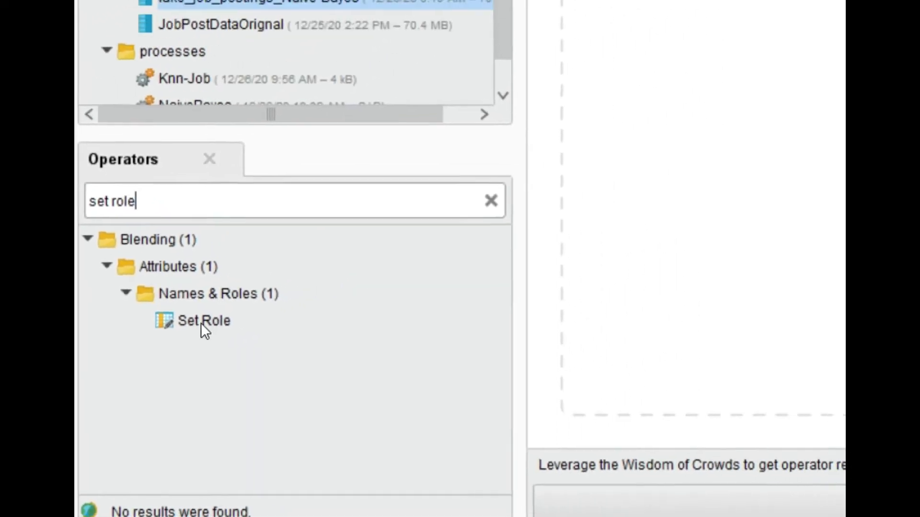
Add a Set Role operator and feed it the retrieved data
{"action": "left_click_drag", "start_coordinate": [200, 323], "coordinate": [556, 150]}
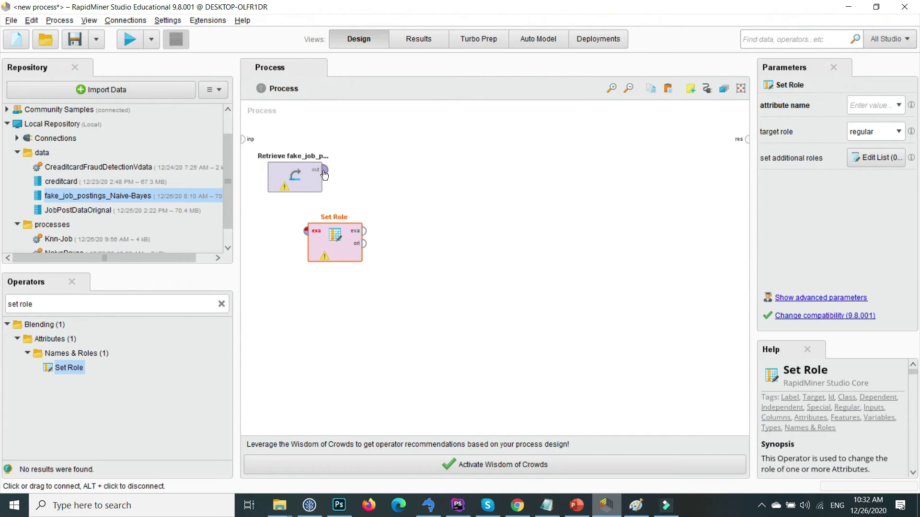
{"action": "left_click", "coordinate": [325, 171]}
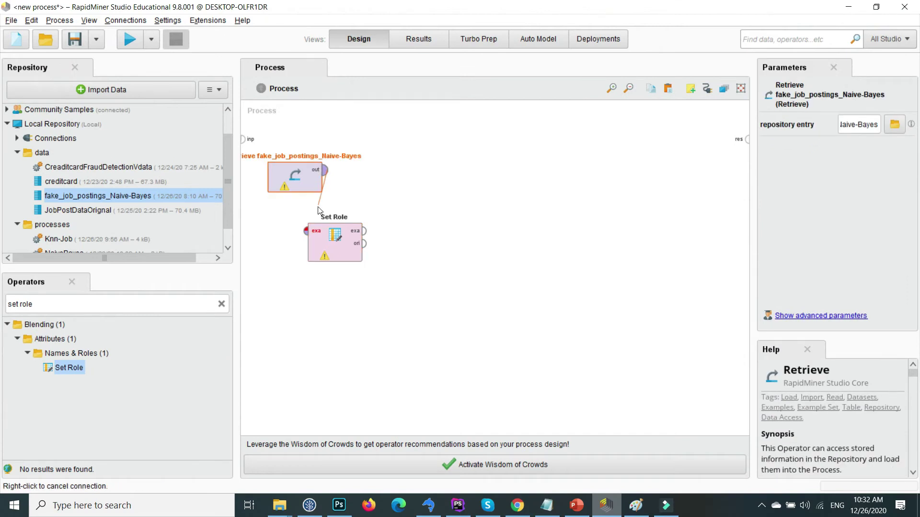
{"action": "left_click", "coordinate": [307, 234]}
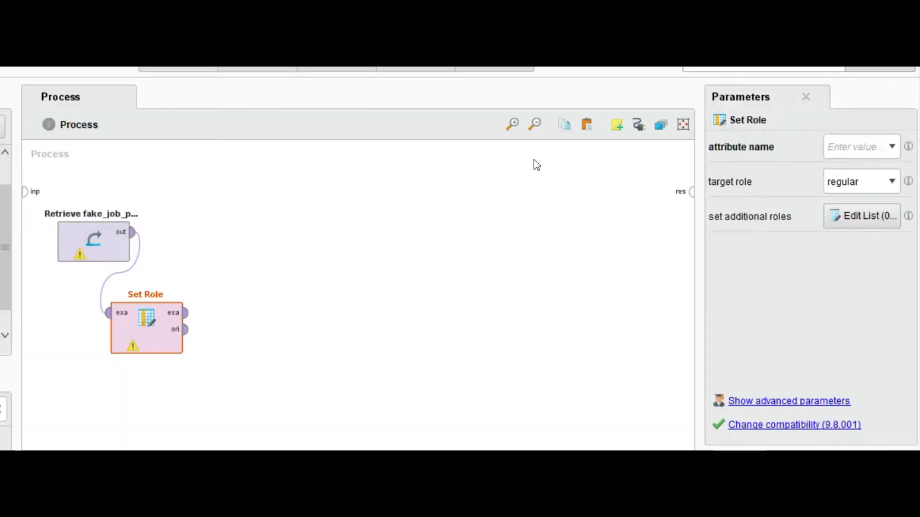
Give the fraudulent attribute the label role in Set Role
{"action": "left_click", "coordinate": [892, 152]}
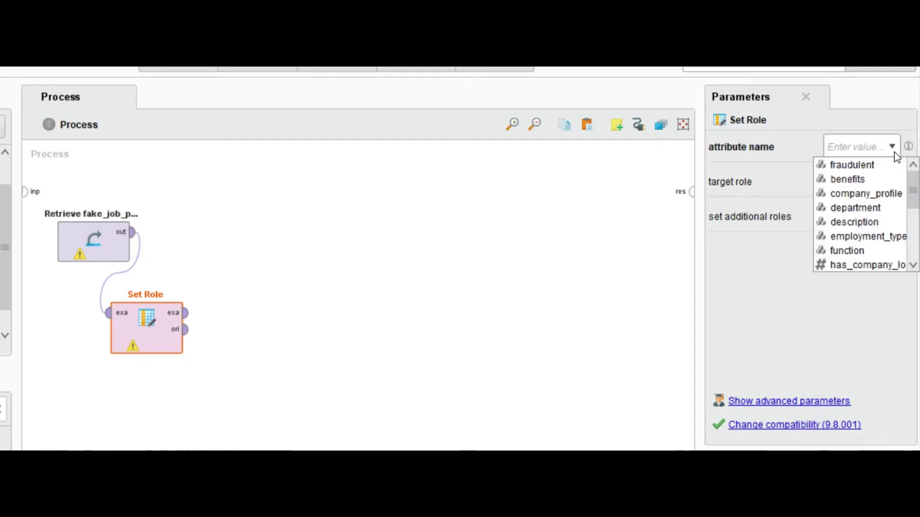
{"action": "left_click", "coordinate": [873, 165]}
{"action": "left_click", "coordinate": [892, 183]}
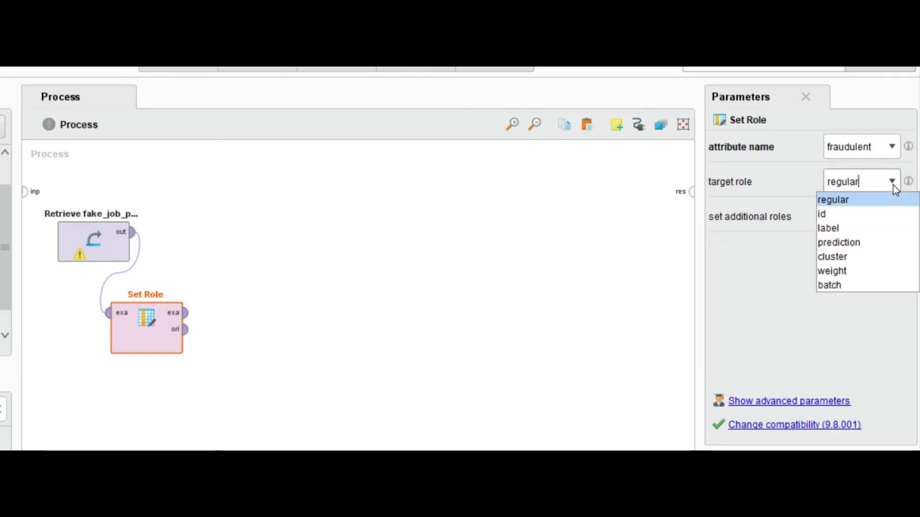
{"action": "left_click", "coordinate": [861, 227]}
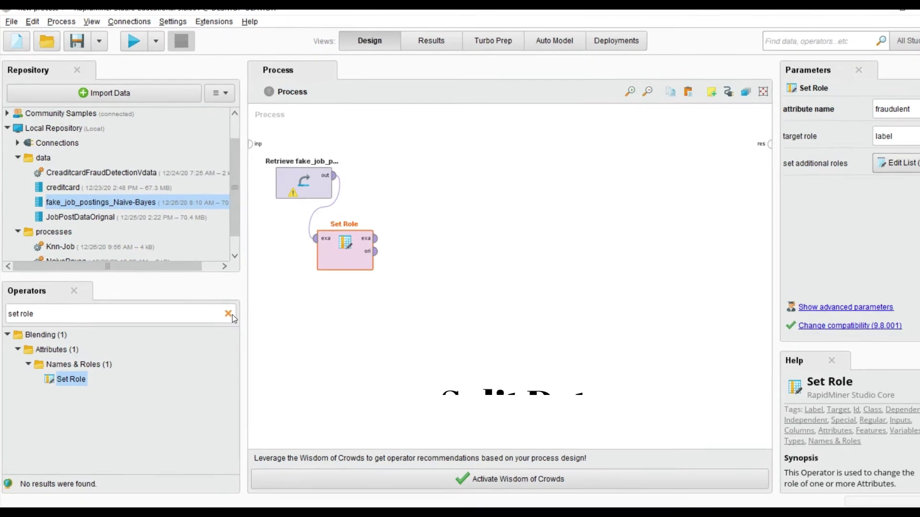
Search for 'split data' and place a Split Data operator right of Set Role
{"action": "left_click", "coordinate": [229, 314]}
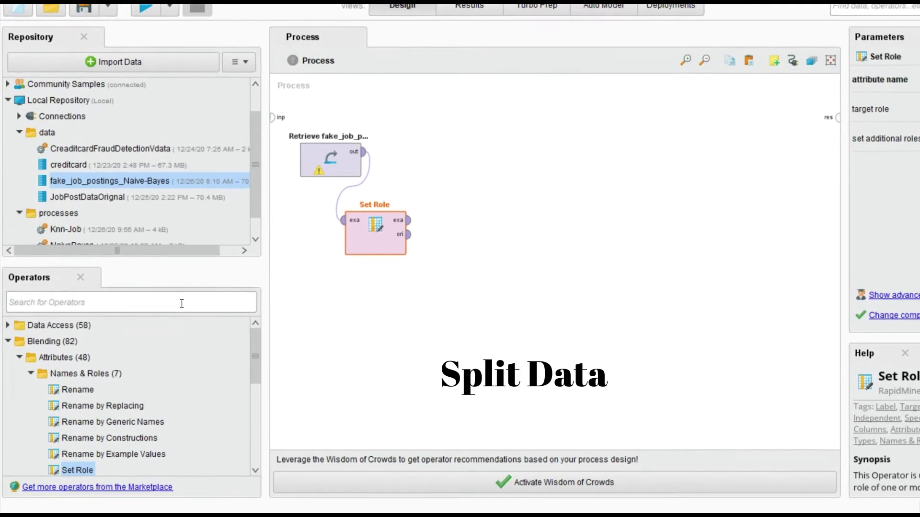
{"action": "type", "text": "spli"}
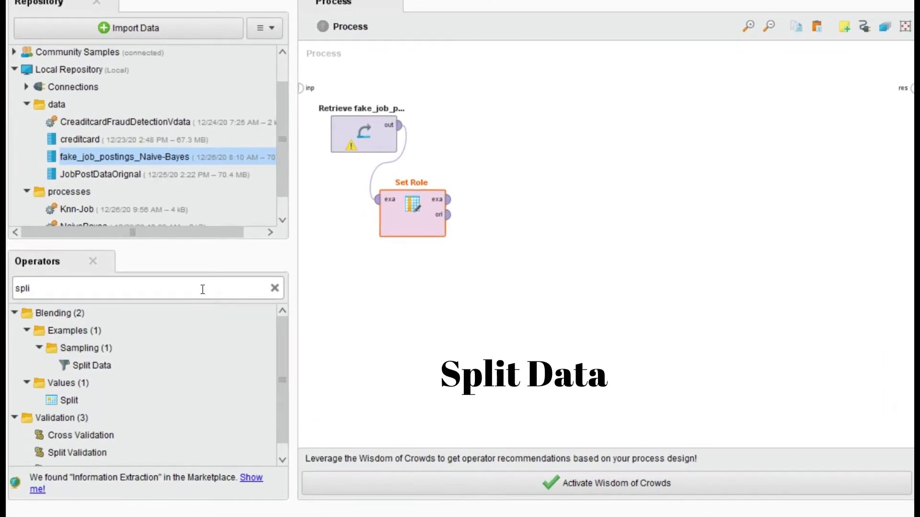
{"action": "type", "text": "t"}
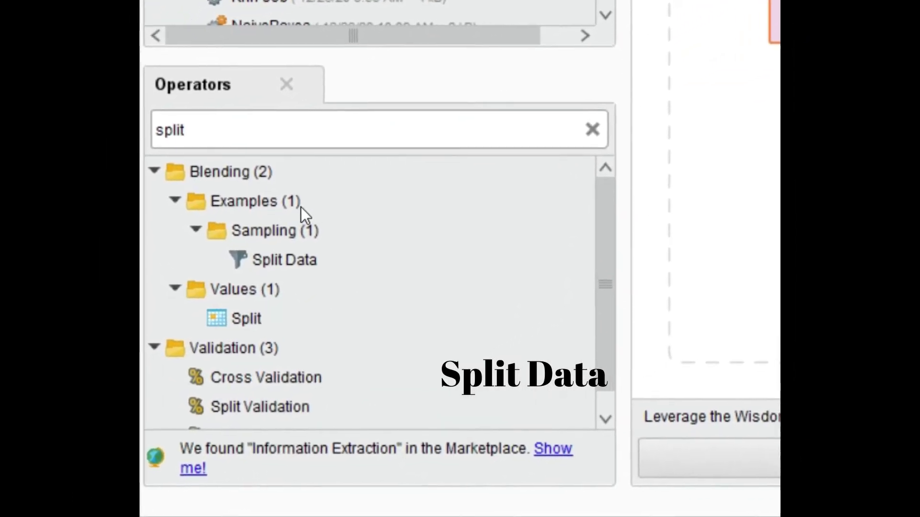
{"action": "type", "text": "data"}
{"action": "left_click_drag", "start_coordinate": [258, 270], "coordinate": [919, 0]}
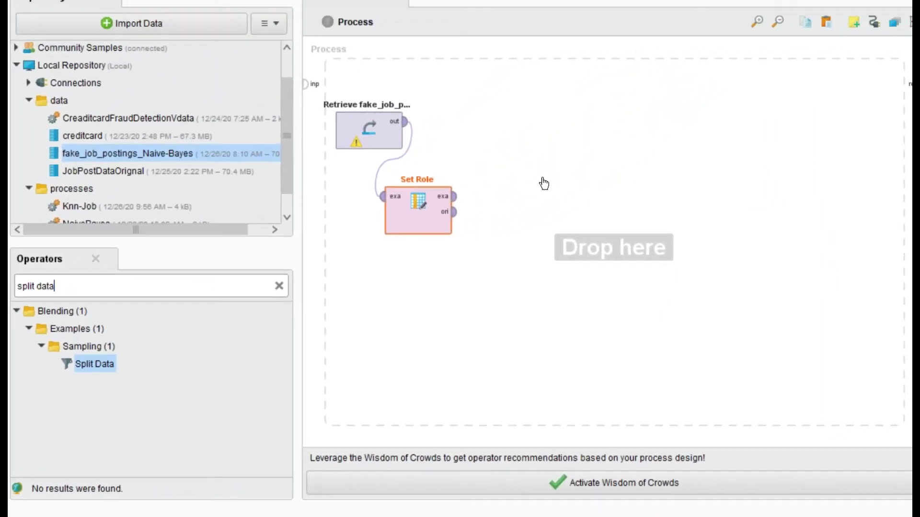
{"action": "left_click_drag", "start_coordinate": [544, 184], "coordinate": [556, 175]}
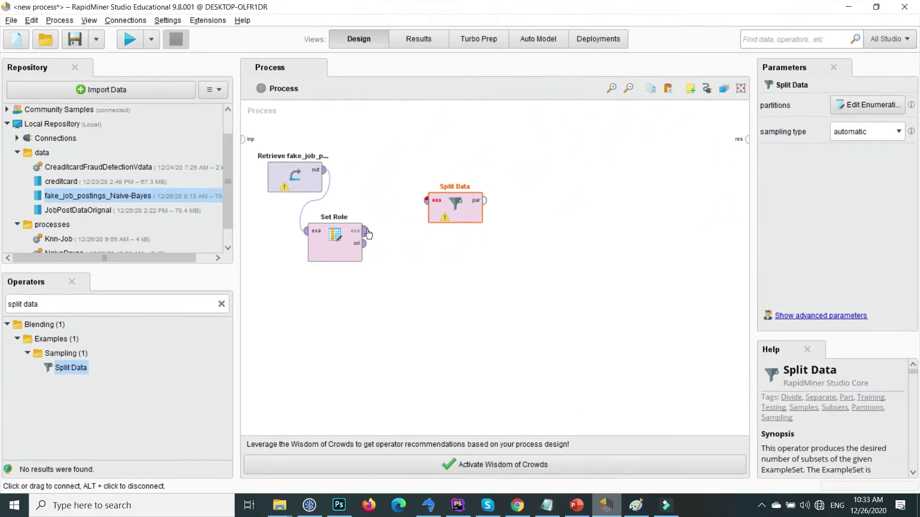
{"action": "left_click", "coordinate": [368, 234]}
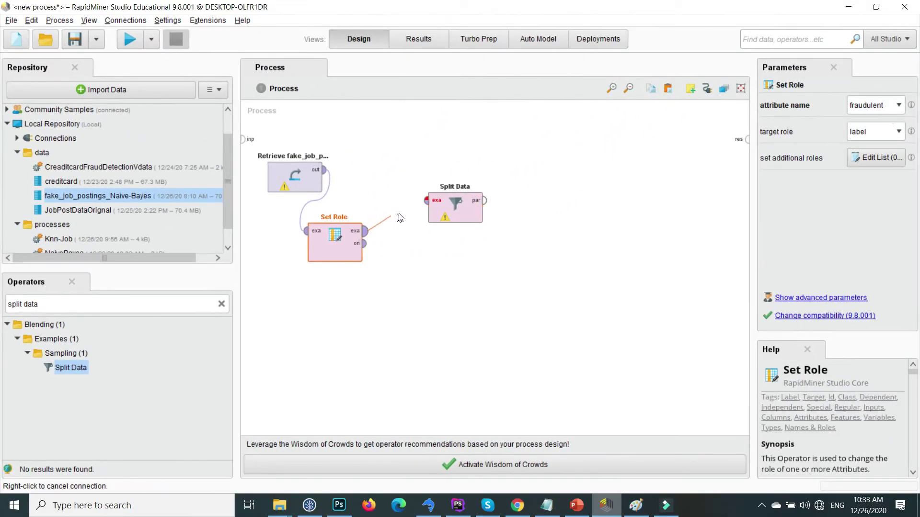
Connect Set Role's example output to Split Data's input
{"action": "left_click", "coordinate": [427, 201]}
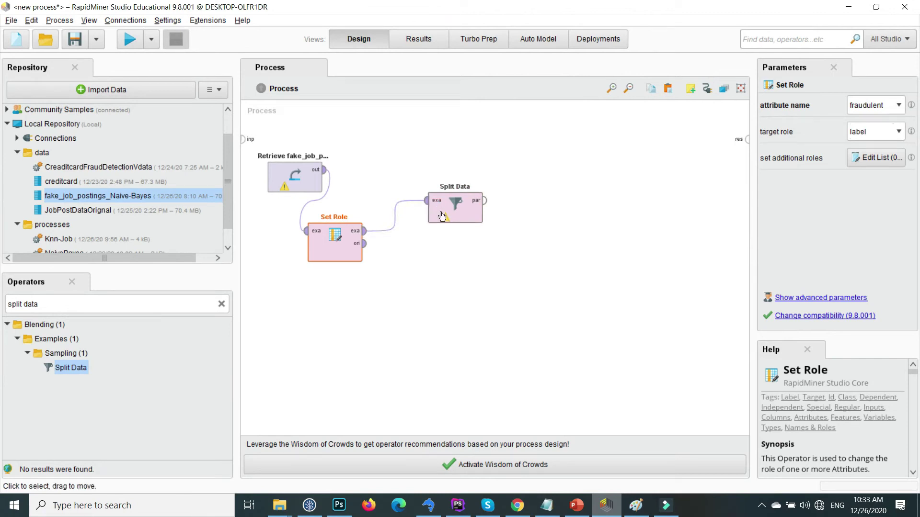
{"action": "left_click", "coordinate": [441, 216]}
{"action": "left_click", "coordinate": [442, 215]}
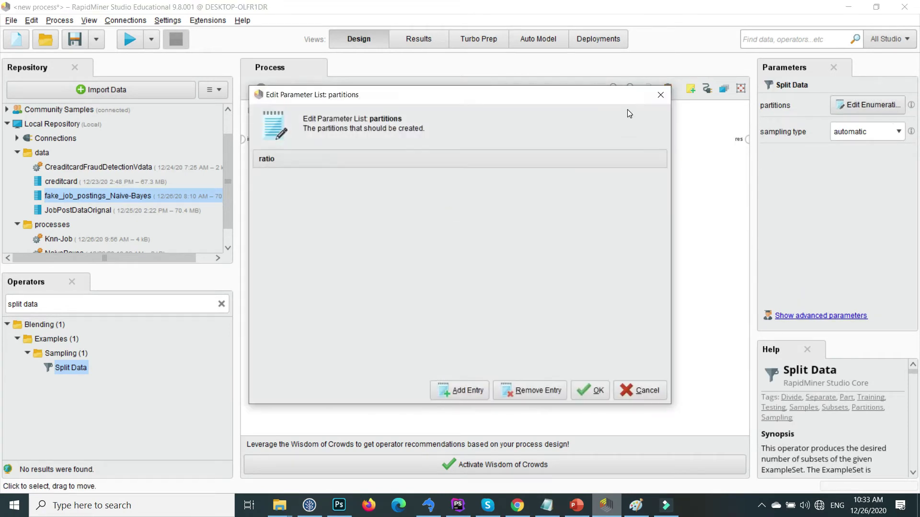
{"action": "left_click", "coordinate": [662, 95]}
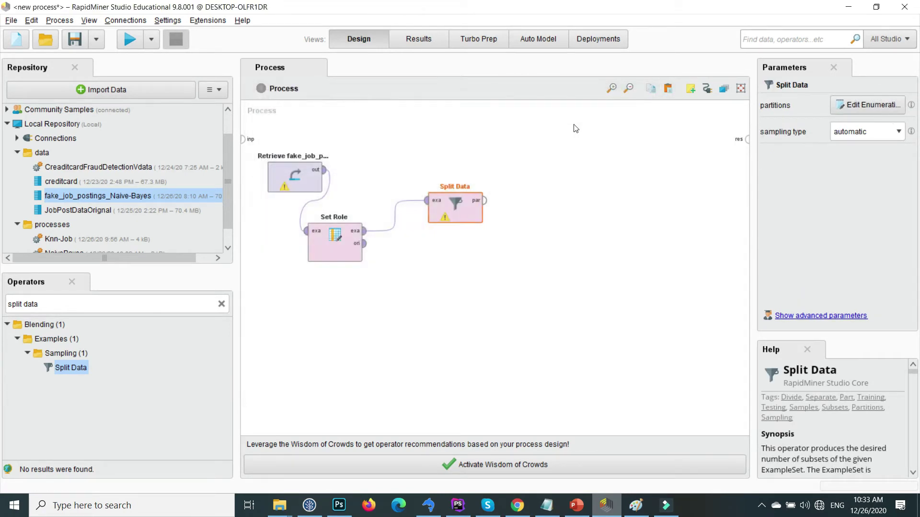
{"action": "left_click", "coordinate": [447, 218]}
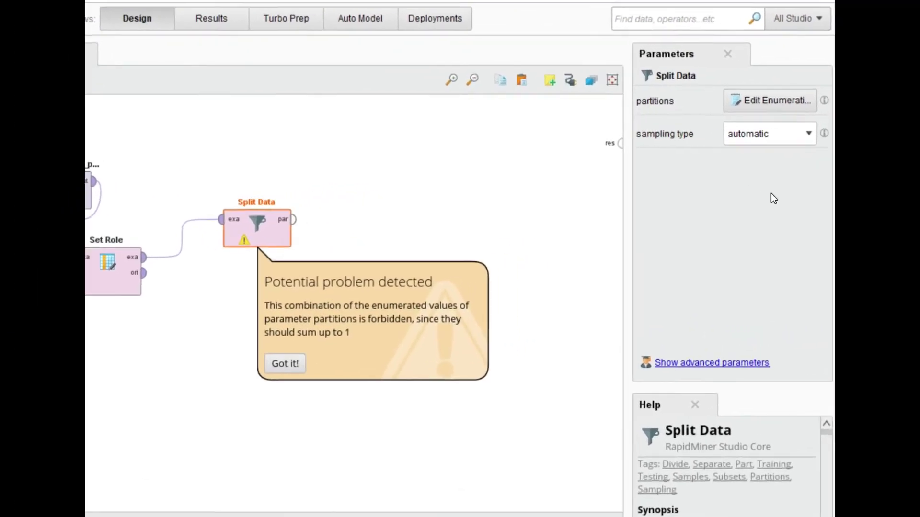
Give Split Data two partitions with ratios 0.7 and 0.3
{"action": "left_click", "coordinate": [769, 101]}
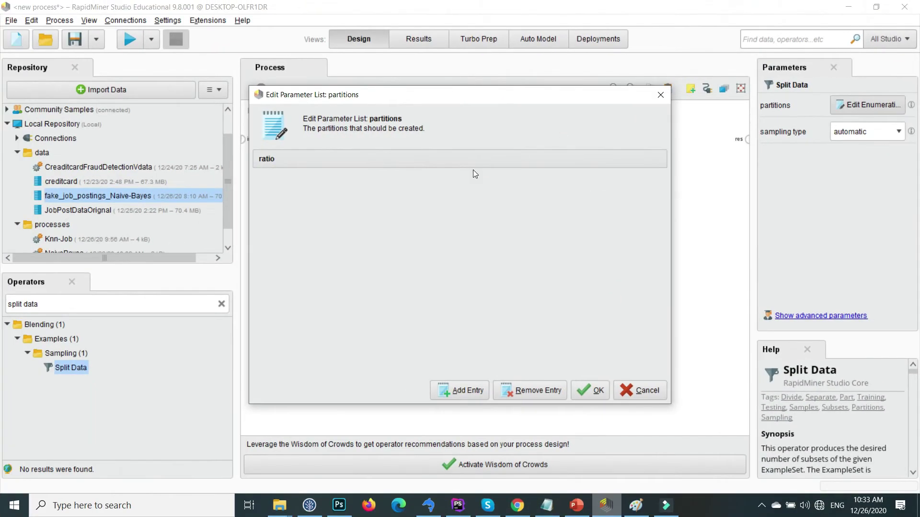
{"action": "left_click", "coordinate": [463, 389]}
{"action": "type", "text": "0"}
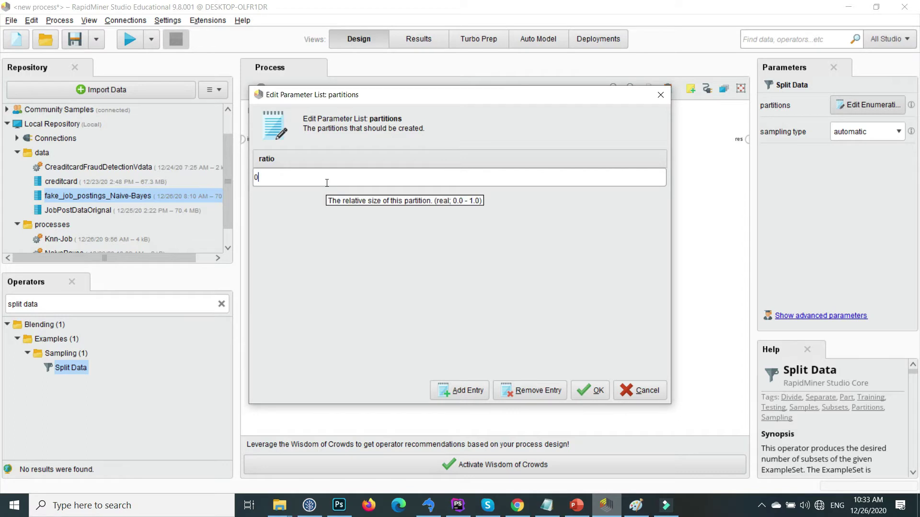
{"action": "type", "text": ".7"}
{"action": "left_click", "coordinate": [468, 391]}
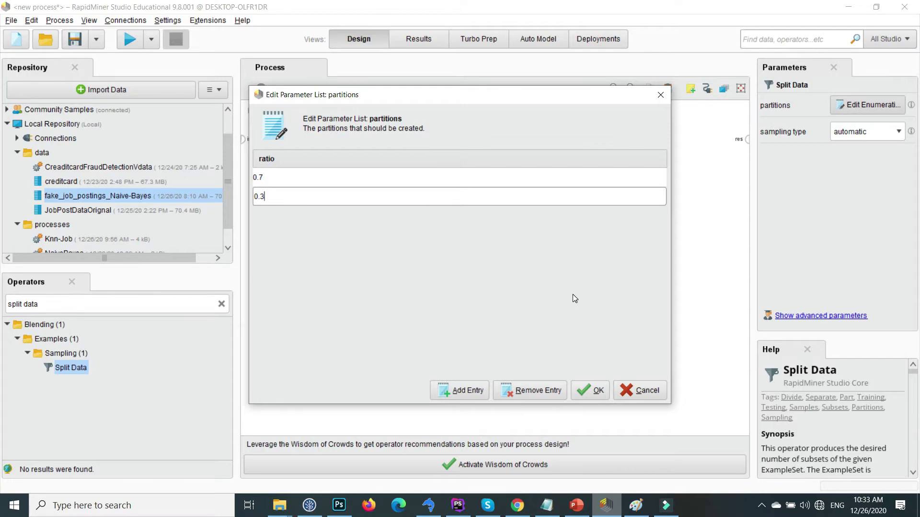
{"action": "left_click", "coordinate": [599, 392]}
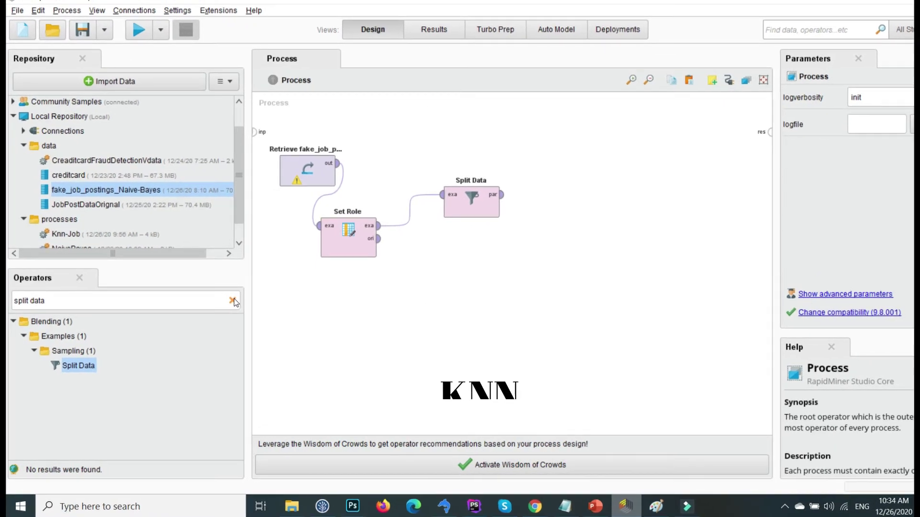
Add a k-NN operator trained on Split Data's first partition
{"action": "left_click", "coordinate": [222, 304]}
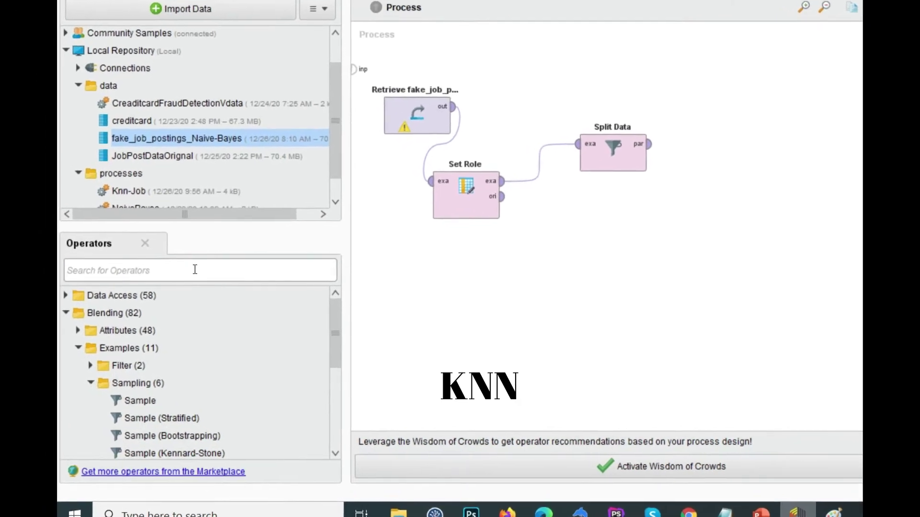
{"action": "type", "text": "knn"}
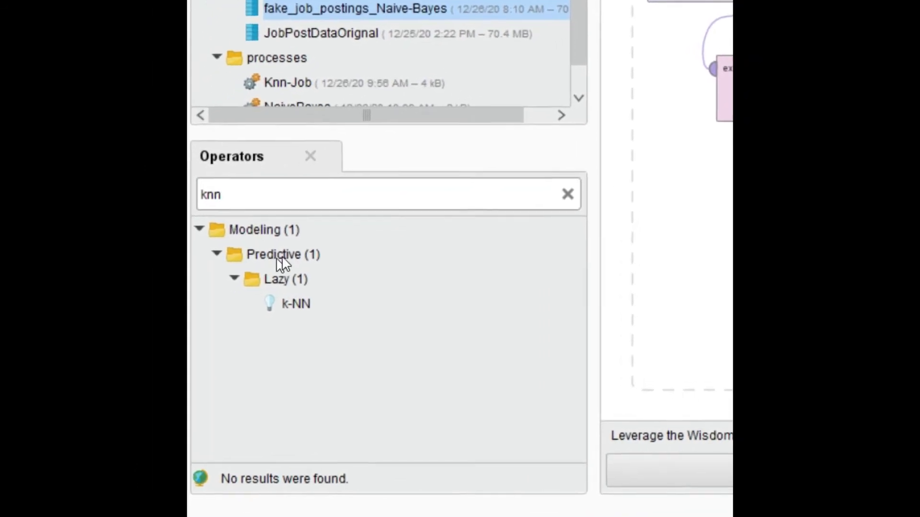
{"action": "left_click_drag", "start_coordinate": [312, 301], "coordinate": [919, 0]}
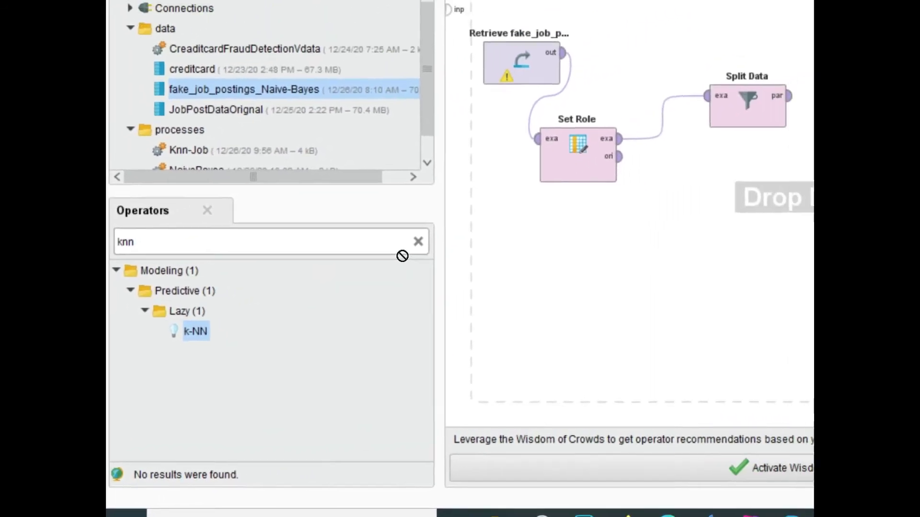
{"action": "left_click_drag", "start_coordinate": [675, 134], "coordinate": [673, 135]}
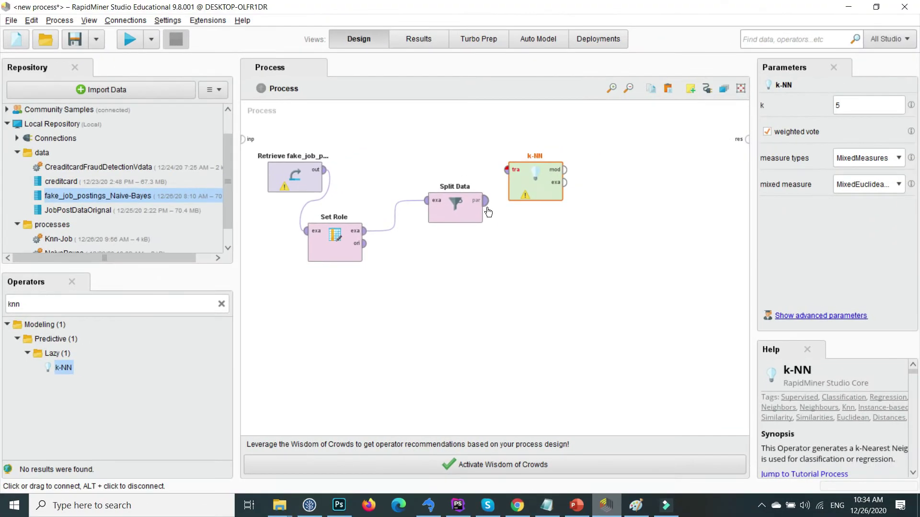
{"action": "mouse_move", "coordinate": [485, 201]}
{"action": "left_mouse_down"}
{"action": "mouse_move", "coordinate": [507, 168]}
{"action": "mouse_move", "coordinate": [546, 178]}
{"action": "mouse_move", "coordinate": [554, 165]}
{"action": "mouse_move", "coordinate": [544, 157]}
{"action": "left_mouse_up"}
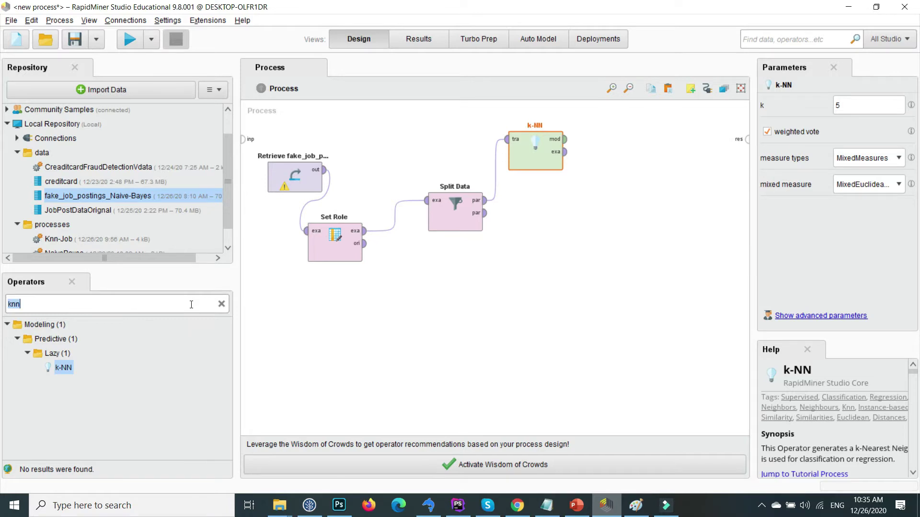
{"action": "type", "text": "apply"}
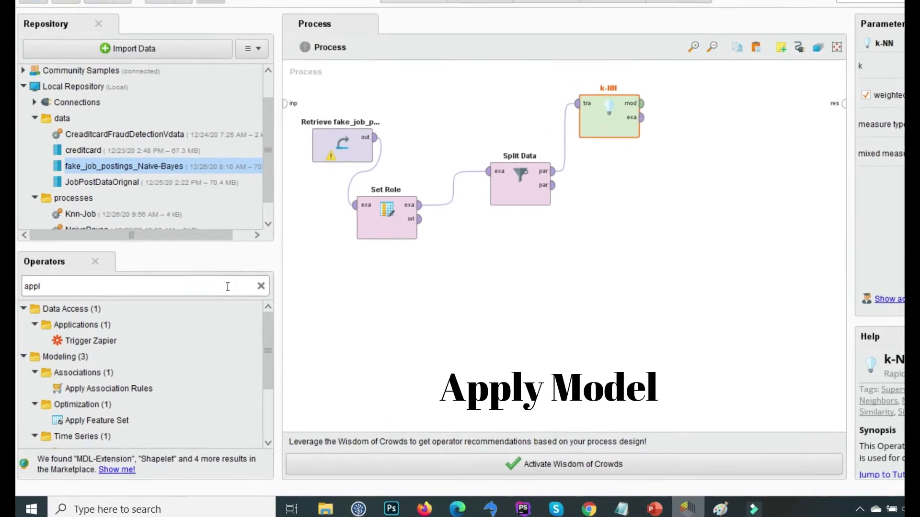
{"action": "type", "text": " model"}
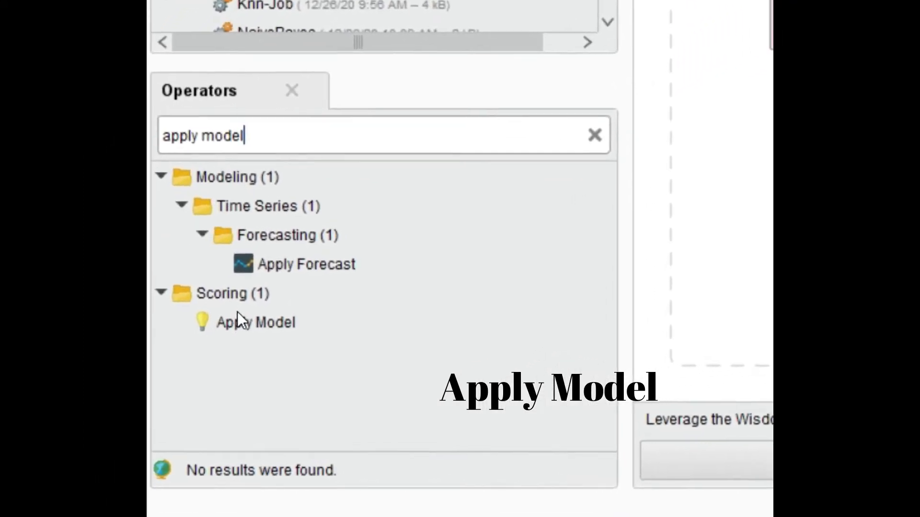
Add Apply Model fed by the k-NN model and second partition, labelled output to result
{"action": "left_click_drag", "start_coordinate": [311, 315], "coordinate": [919, 0]}
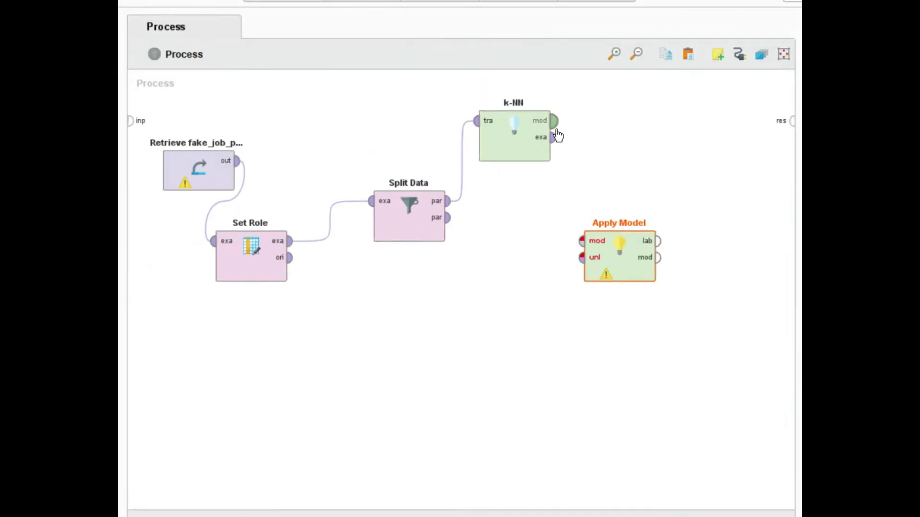
{"action": "left_click", "coordinate": [558, 136]}
{"action": "left_click", "coordinate": [584, 240]}
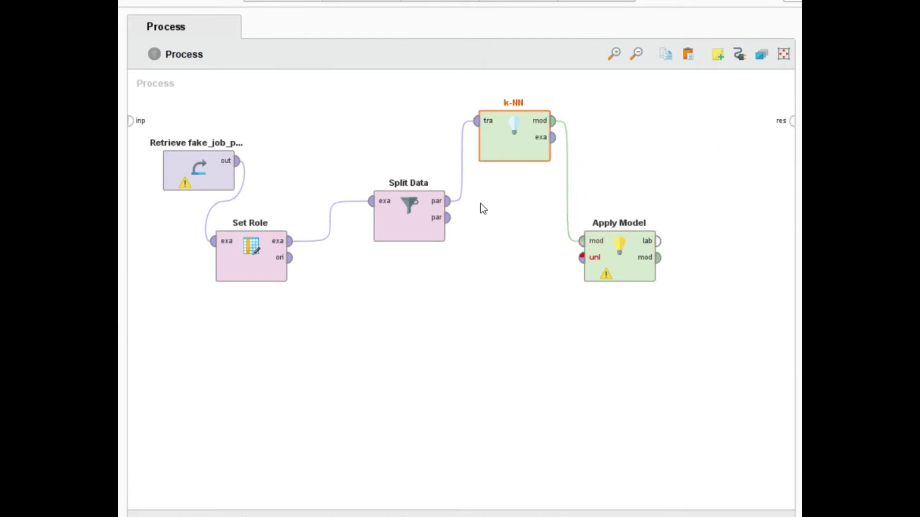
{"action": "left_click", "coordinate": [450, 223]}
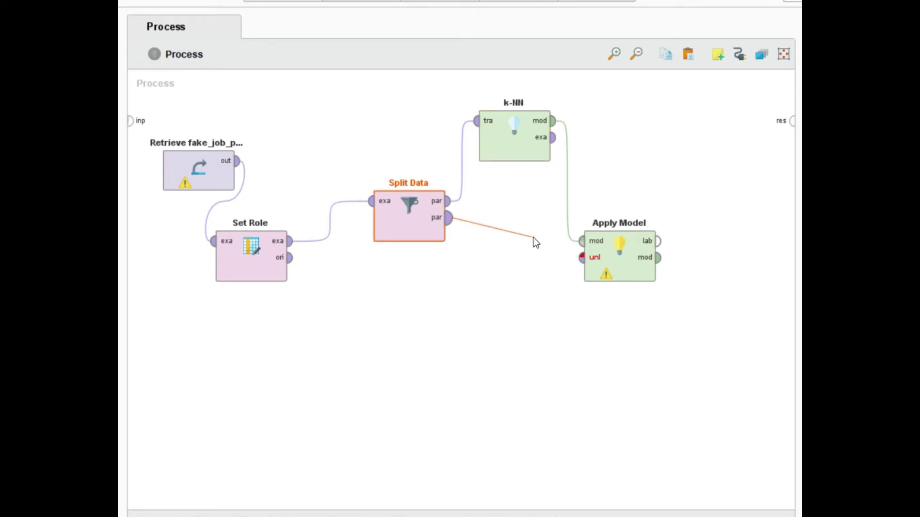
{"action": "left_click", "coordinate": [582, 259]}
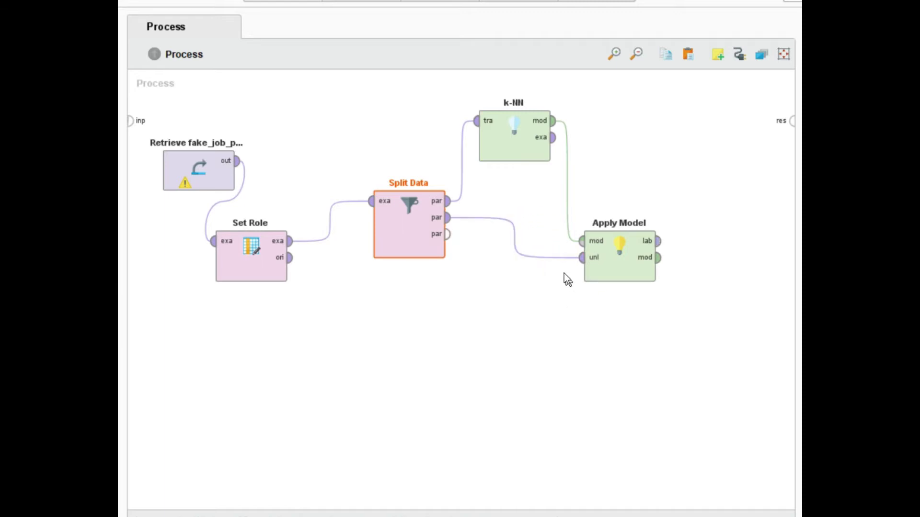
{"action": "left_click", "coordinate": [550, 306]}
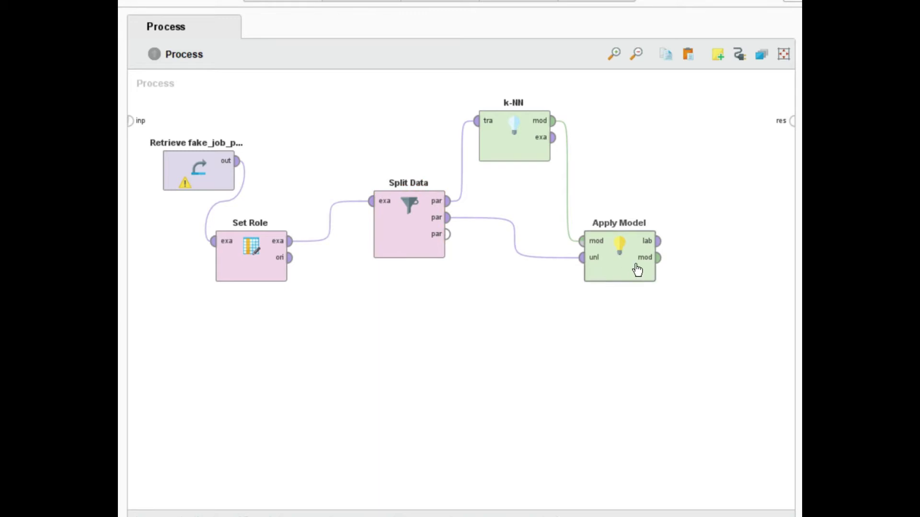
{"action": "left_click", "coordinate": [662, 252]}
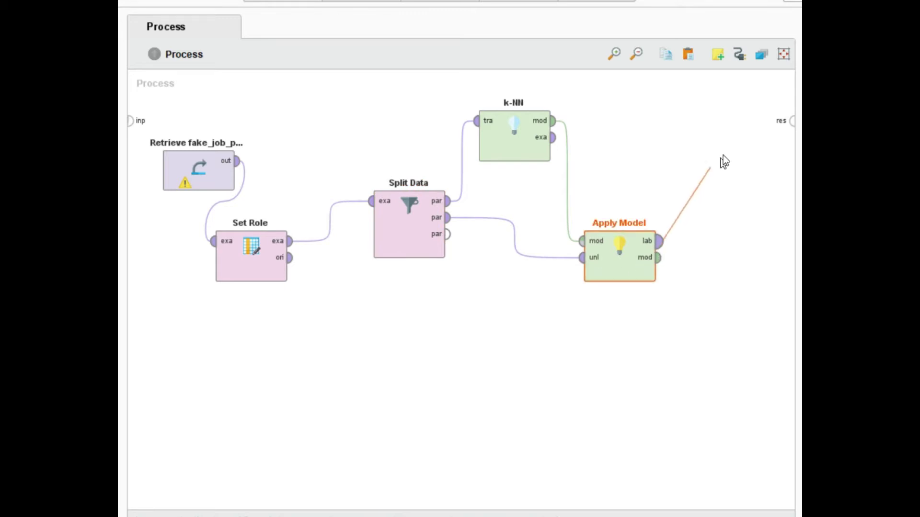
{"action": "left_click", "coordinate": [791, 120]}
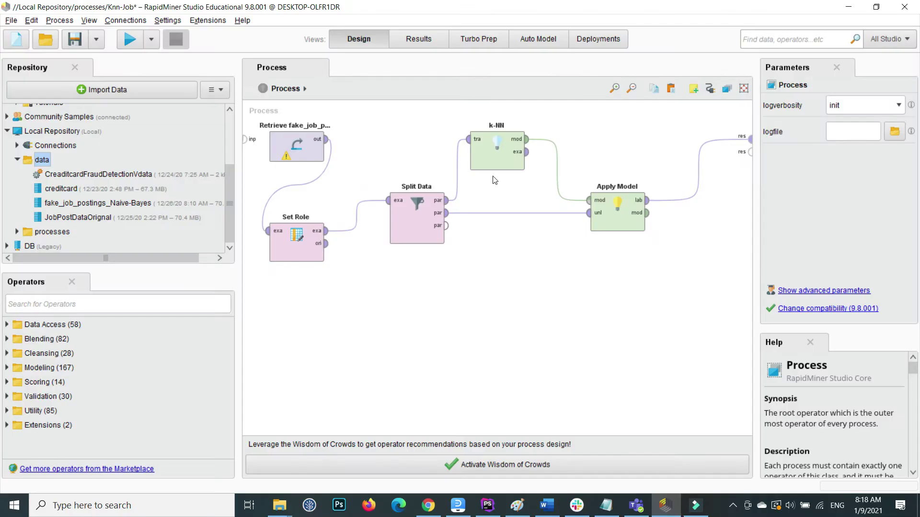
{"action": "left_click", "coordinate": [501, 165]}
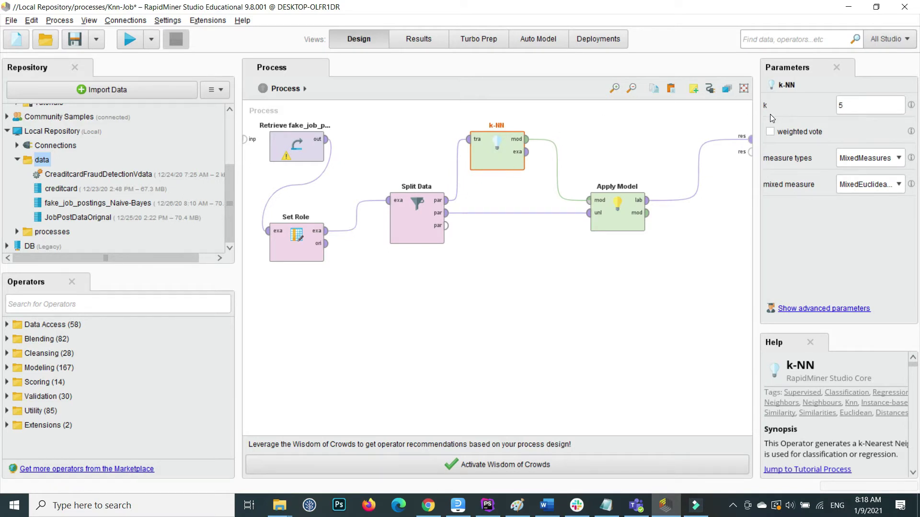
{"action": "left_click", "coordinate": [853, 111]}
{"action": "left_click", "coordinate": [615, 284]}
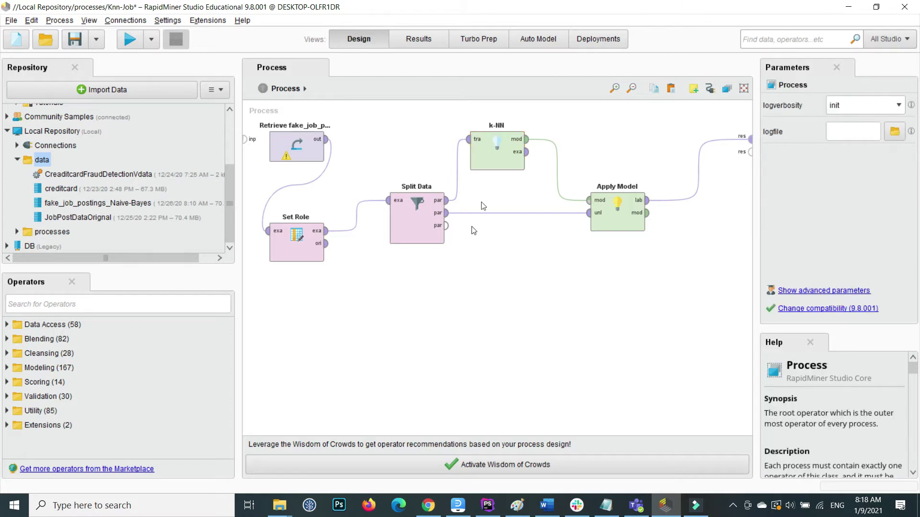
{"action": "left_click", "coordinate": [483, 153]}
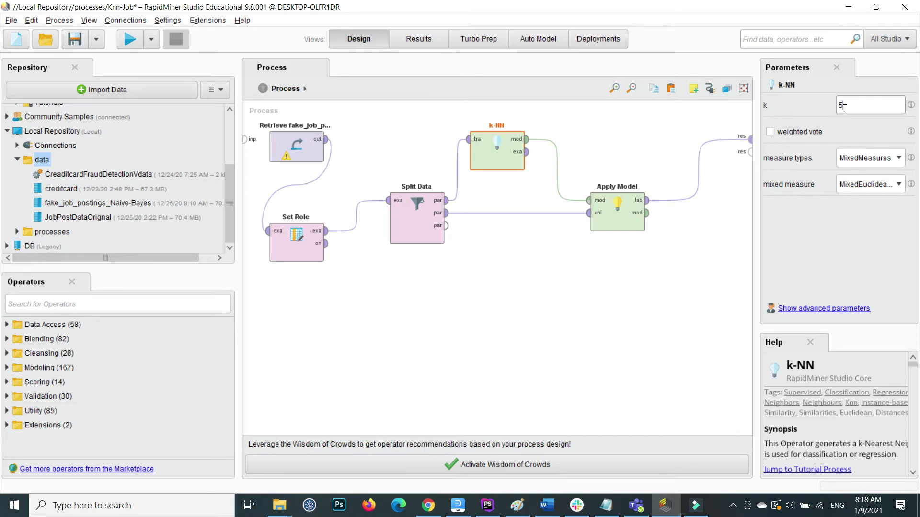
{"action": "left_click", "coordinate": [675, 234]}
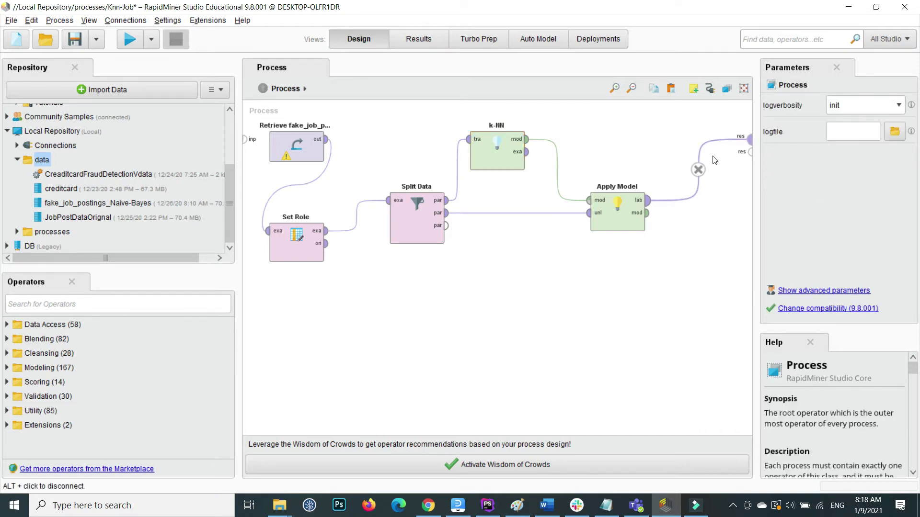
{"action": "left_click", "coordinate": [498, 156]}
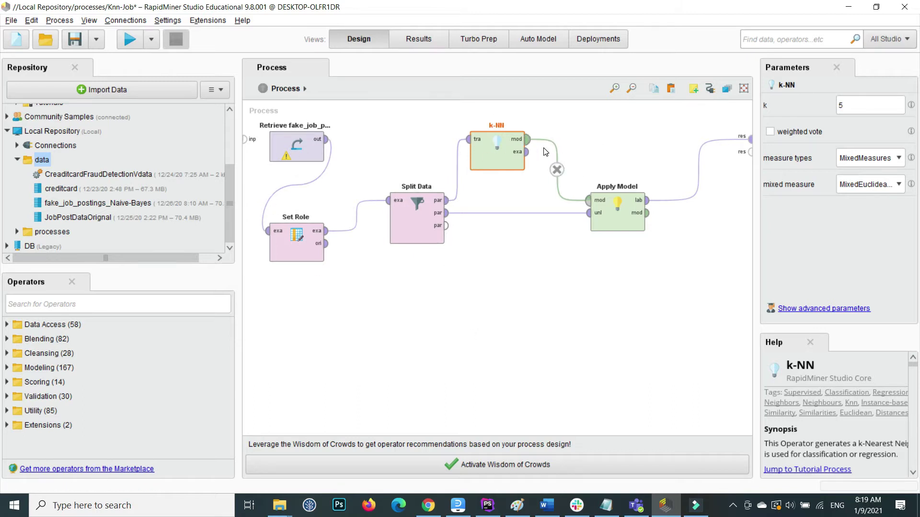
Run the k-NN process to show the 3,455-example scored ExampleSet
{"action": "left_click", "coordinate": [133, 42]}
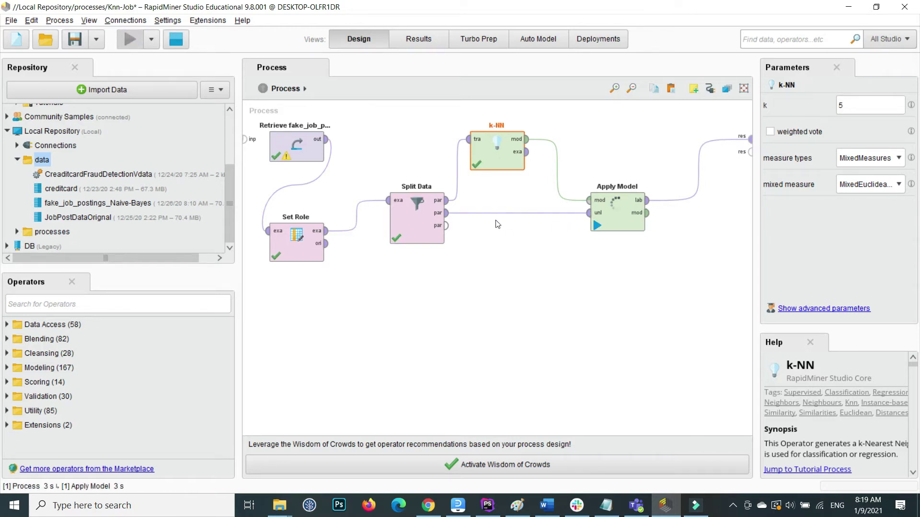
{"action": "left_click", "coordinate": [575, 213]}
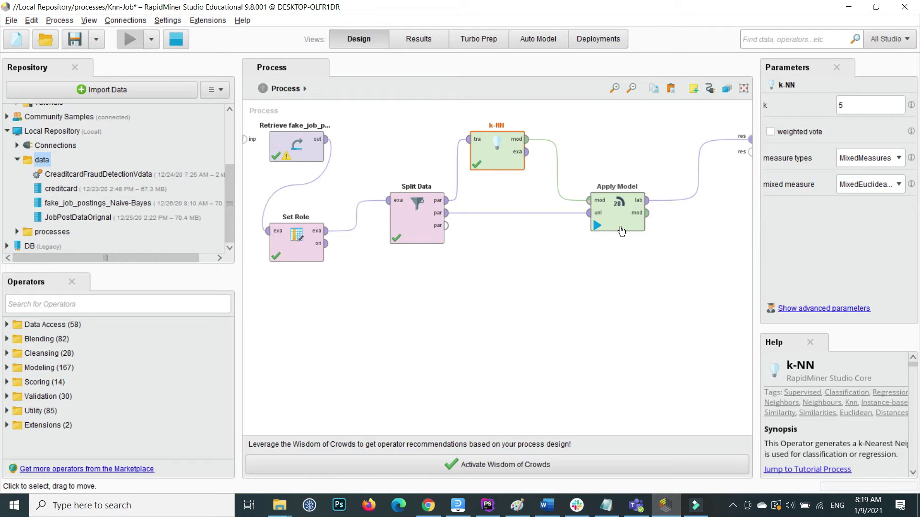
{"action": "left_click", "coordinate": [624, 329]}
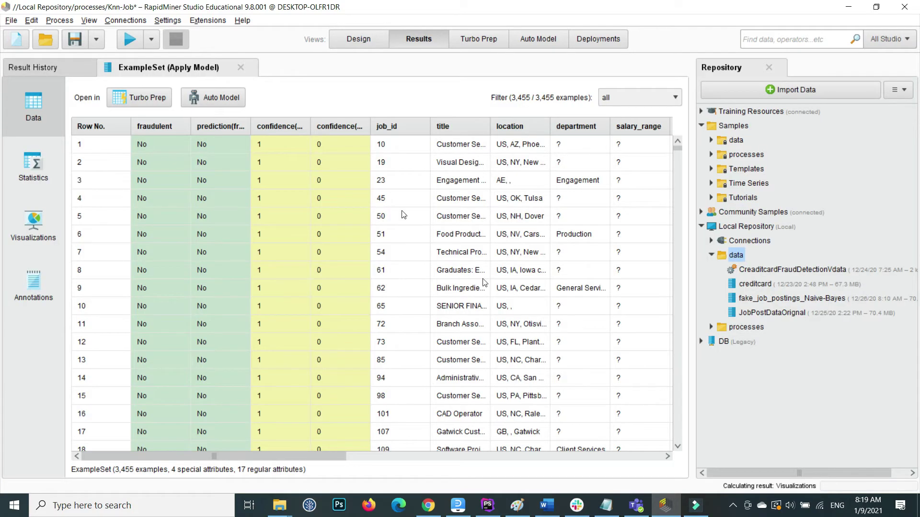
Widen the fraudulent, prediction(fraudulent), confidence(No) and confidence(Yes) columns
{"action": "left_click_drag", "start_coordinate": [190, 126], "coordinate": [216, 125]}
{"action": "left_click_drag", "start_coordinate": [272, 121], "coordinate": [339, 124]}
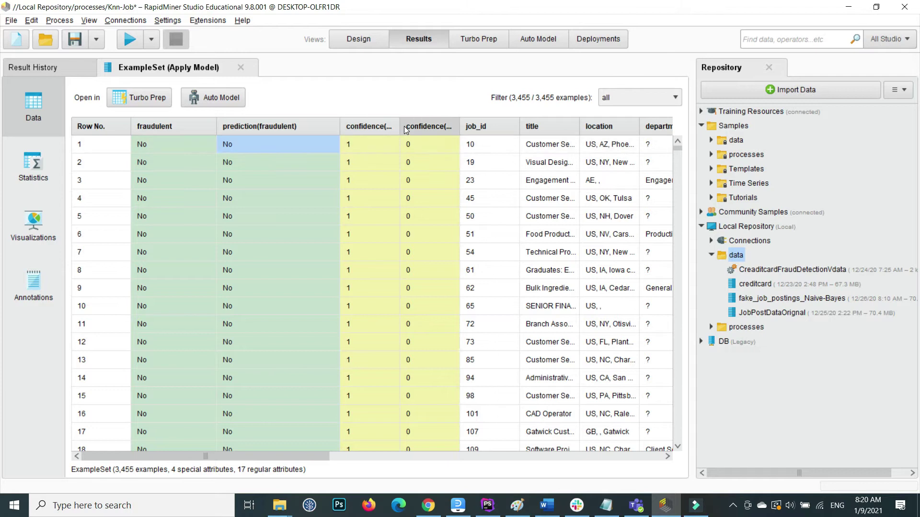
{"action": "left_click_drag", "start_coordinate": [399, 126], "coordinate": [442, 126]}
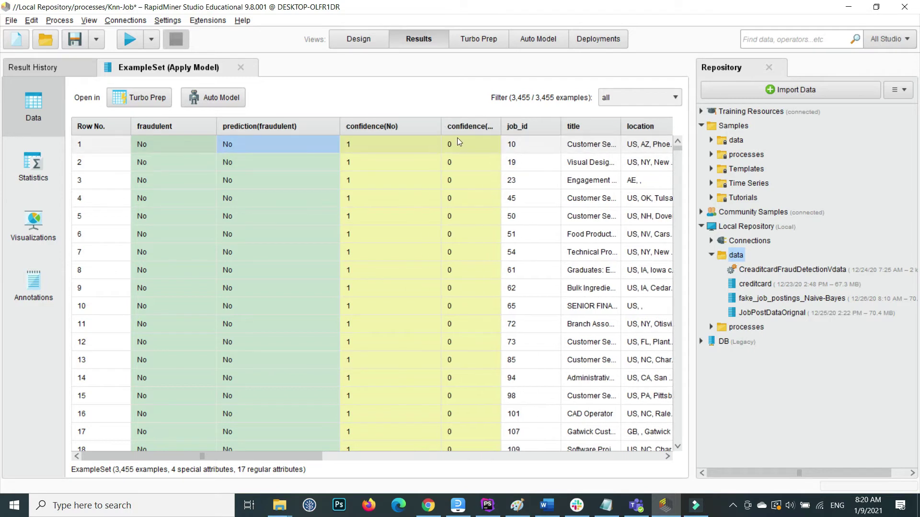
{"action": "left_click_drag", "start_coordinate": [499, 124], "coordinate": [562, 124]}
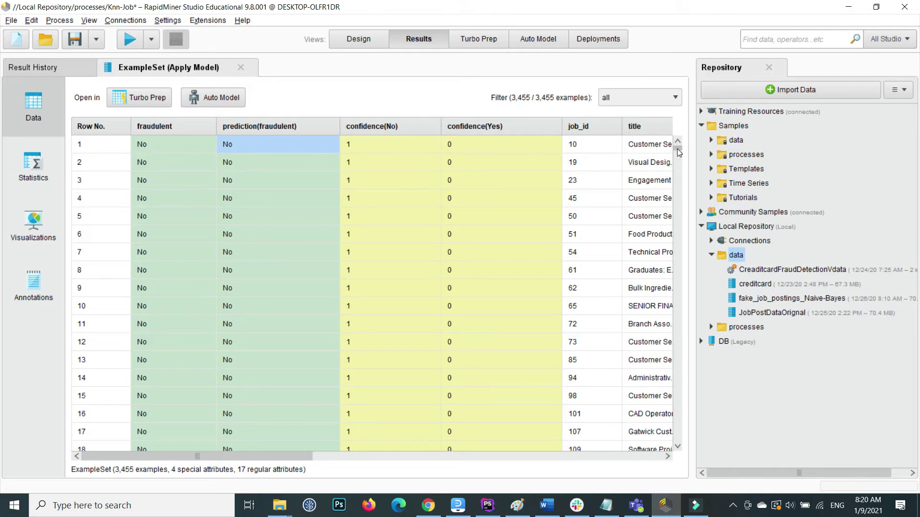
{"action": "left_click_drag", "start_coordinate": [678, 148], "coordinate": [677, 157]}
Inspect row 121's label, prediction and 0.800 confidence values
{"action": "left_click", "coordinate": [375, 265]}
{"action": "left_click", "coordinate": [165, 266]}
{"action": "left_click", "coordinate": [246, 267]}
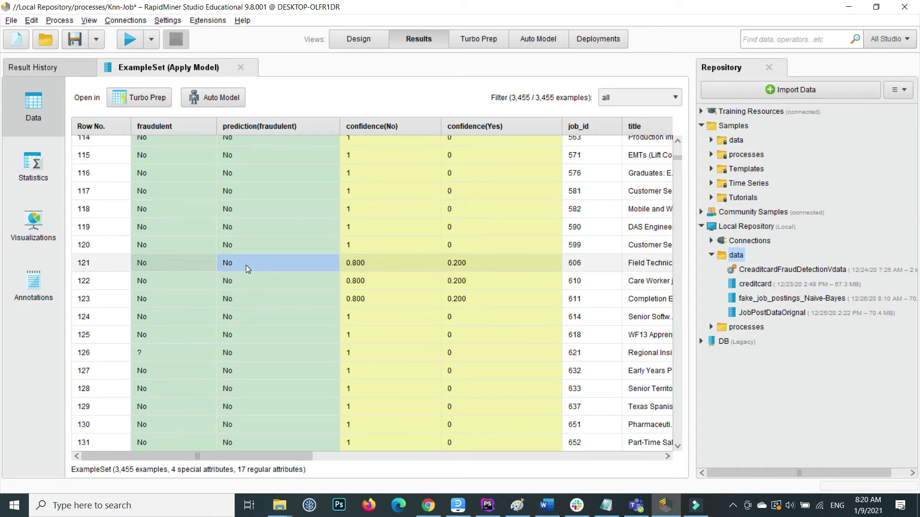
{"action": "left_click", "coordinate": [378, 263]}
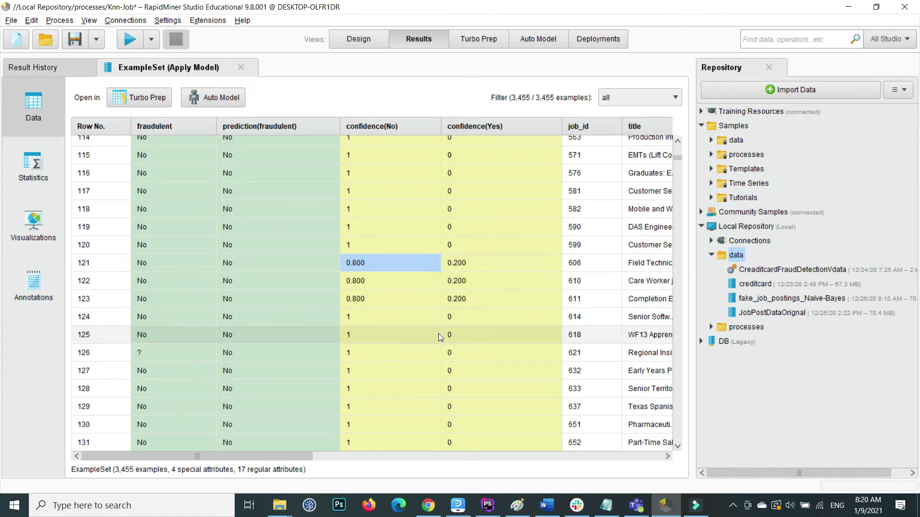
{"action": "left_click_drag", "start_coordinate": [678, 156], "coordinate": [714, 198]}
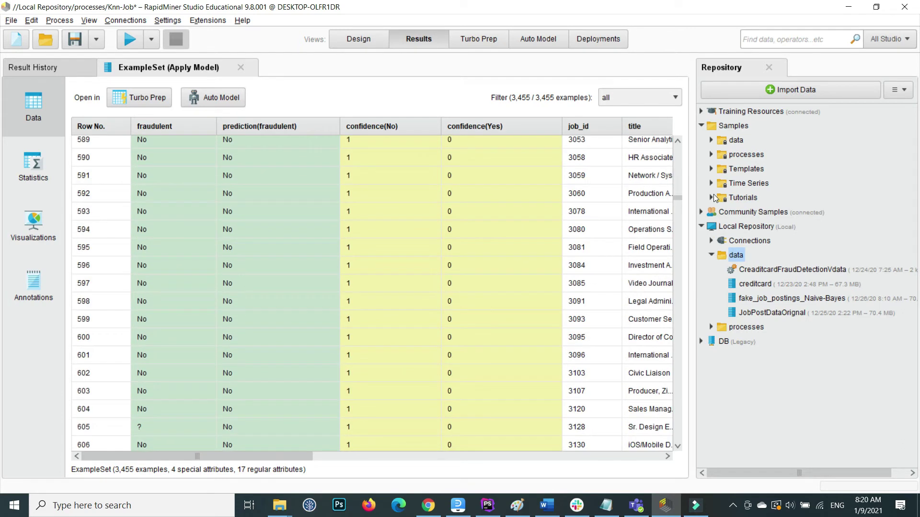
Review fraudulent and prediction(fraudulent) statistics, then chart the No/Yes label counts as bars
{"action": "left_click", "coordinate": [58, 176]}
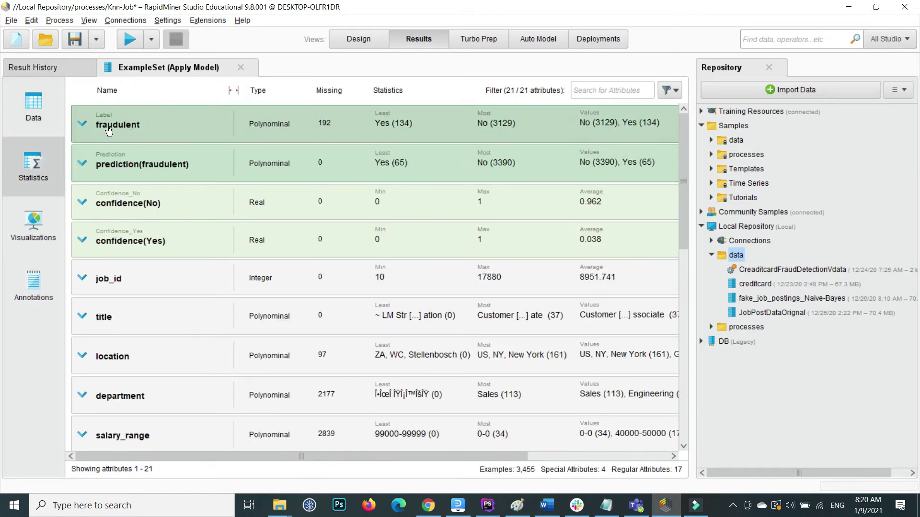
{"action": "left_click", "coordinate": [109, 131]}
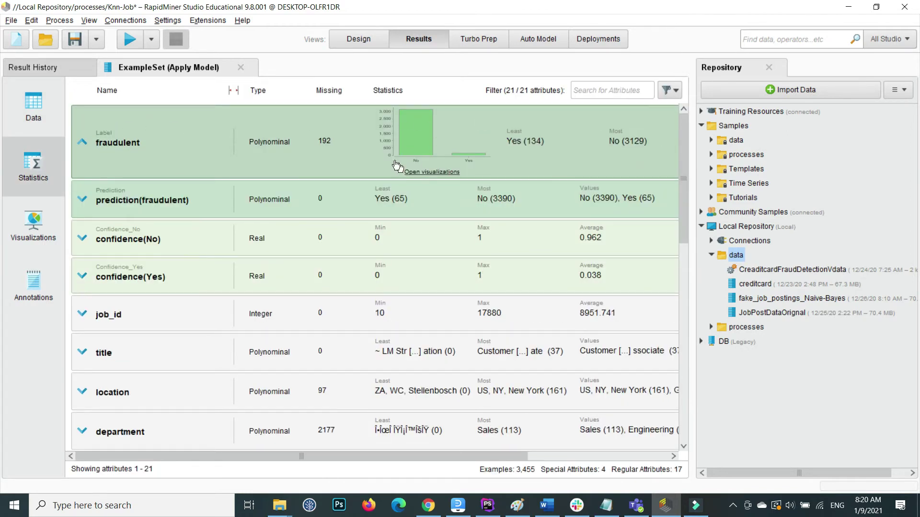
{"action": "left_click", "coordinate": [405, 149]}
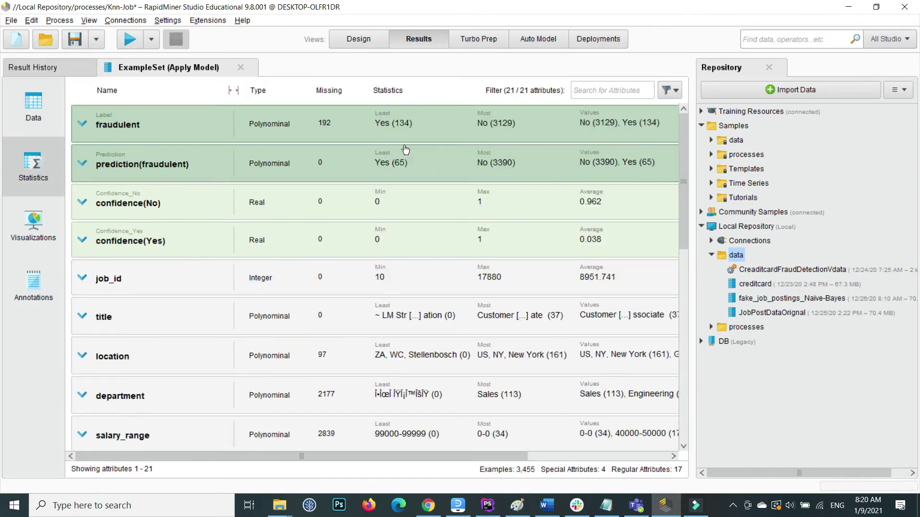
{"action": "left_click", "coordinate": [140, 176]}
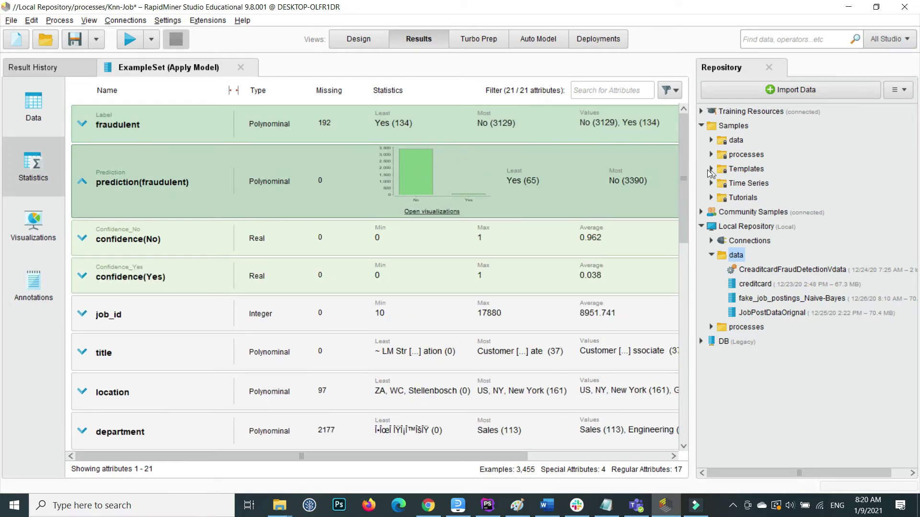
{"action": "left_click", "coordinate": [180, 179]}
{"action": "left_click", "coordinate": [31, 230]}
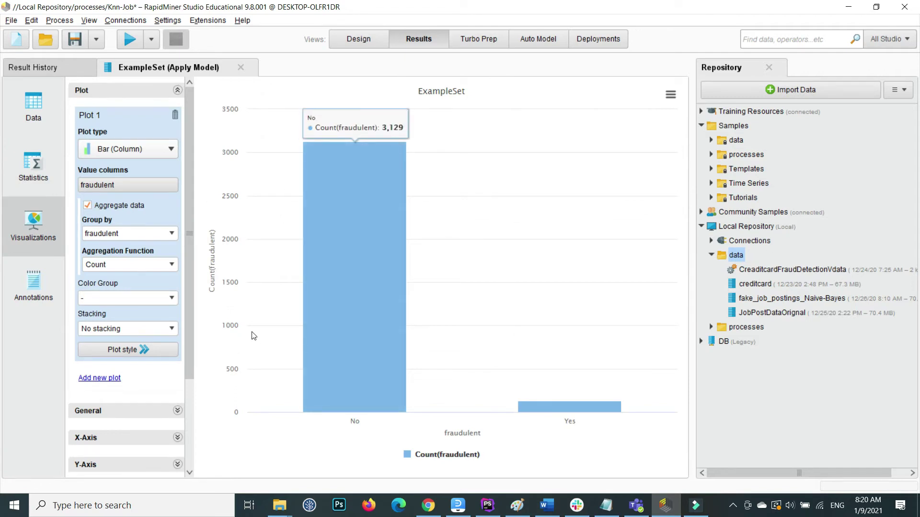
Group the fraud count chart by telecommuting
{"action": "left_click", "coordinate": [170, 234]}
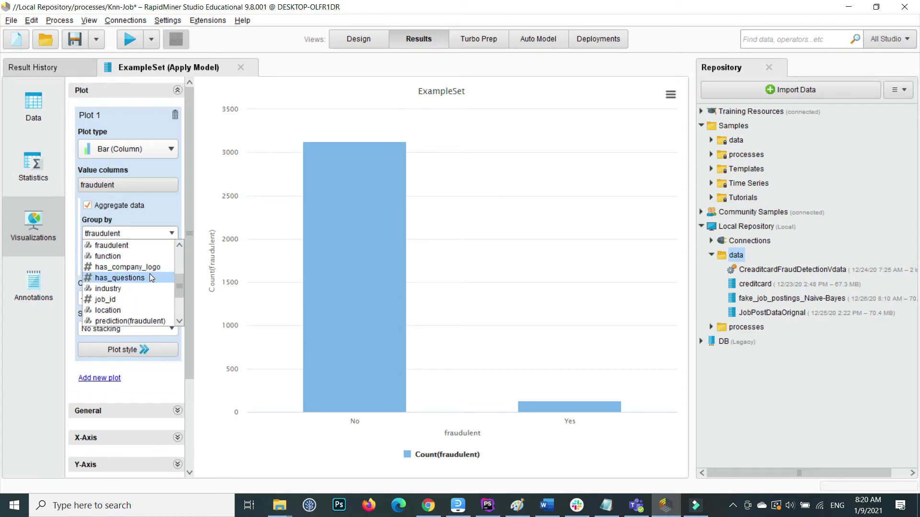
{"action": "type", "text": "t"}
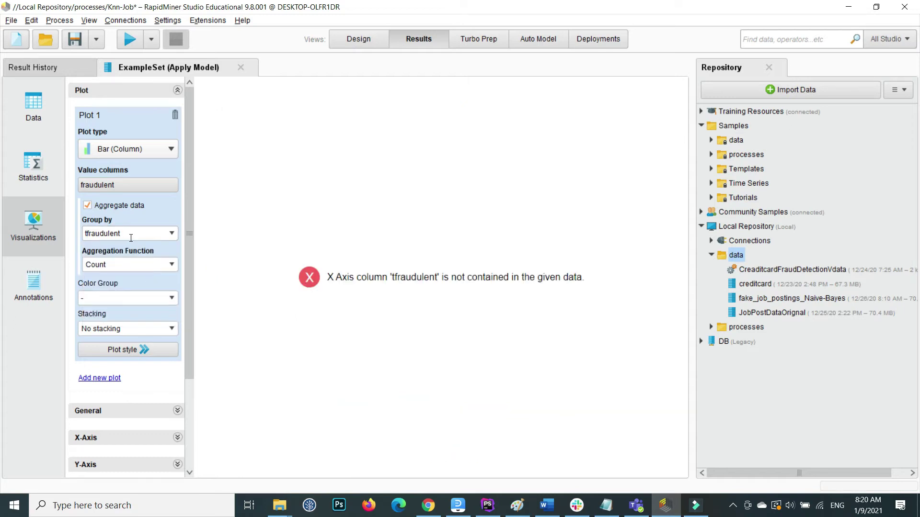
{"action": "left_click_drag", "start_coordinate": [136, 234], "coordinate": [84, 239]}
{"action": "key", "text": "BackSpace"}
{"action": "type", "text": "telecommuting"}
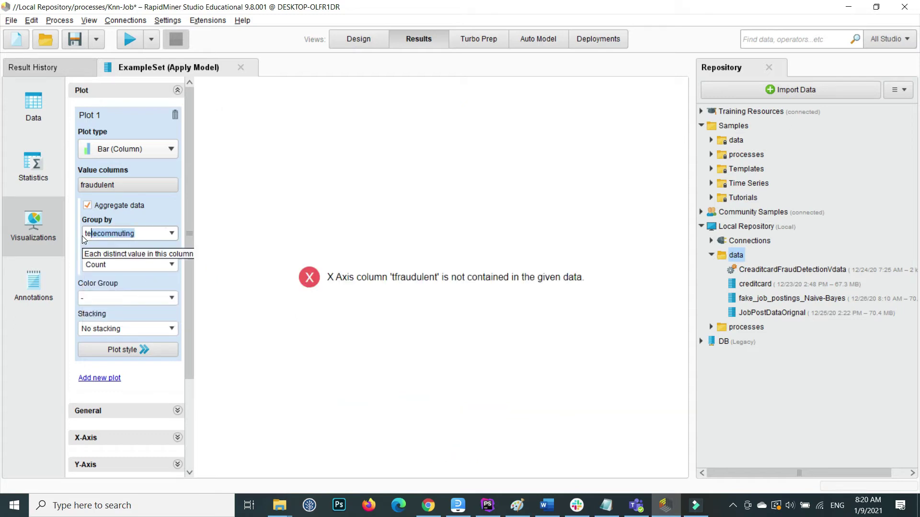
{"action": "key", "text": "Return"}
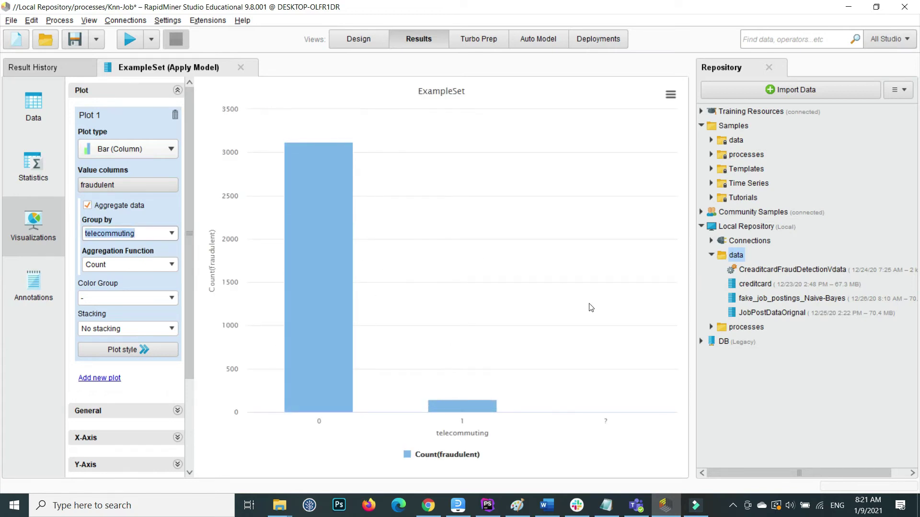
Redraw the chart as a Step Line plot
{"action": "mouse_move", "coordinate": [369, 292]}
{"action": "left_click", "coordinate": [153, 153]}
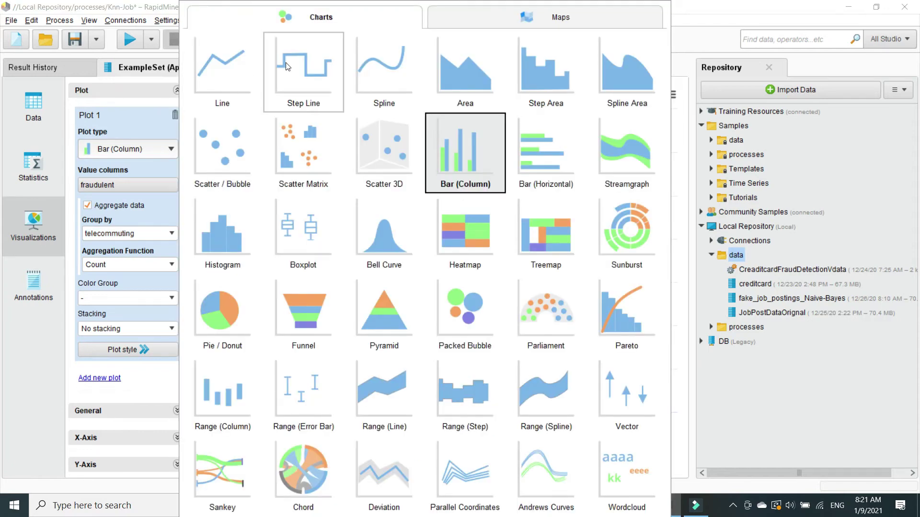
{"action": "left_click", "coordinate": [303, 70]}
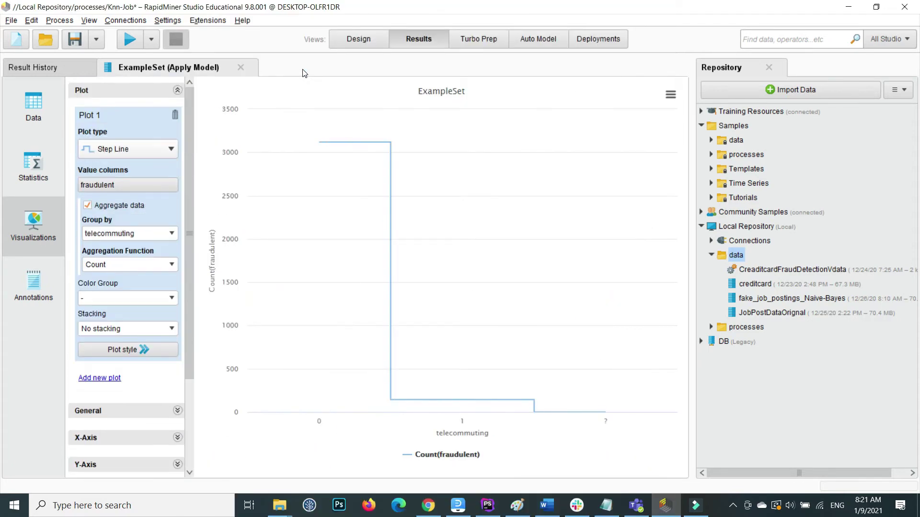
Glance at the result's annotations and data table, then return to Design view
{"action": "left_click", "coordinate": [23, 277]}
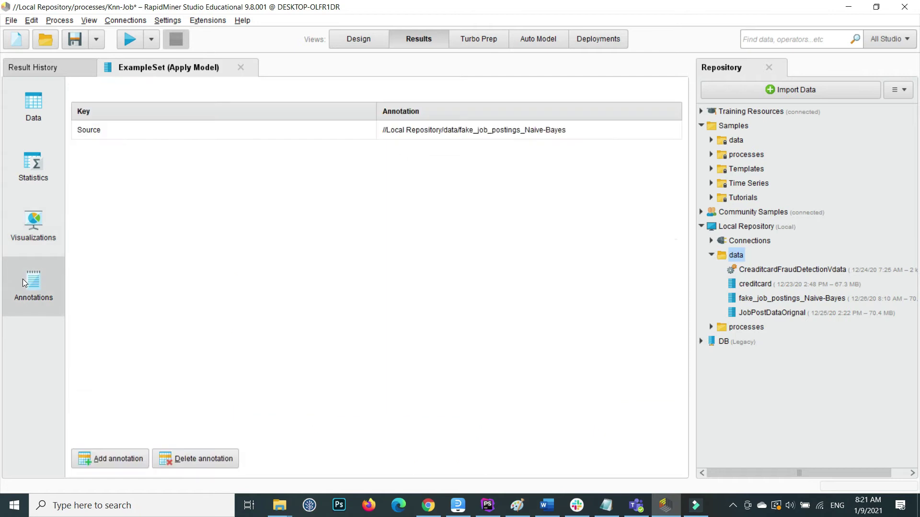
{"action": "left_click", "coordinate": [50, 93]}
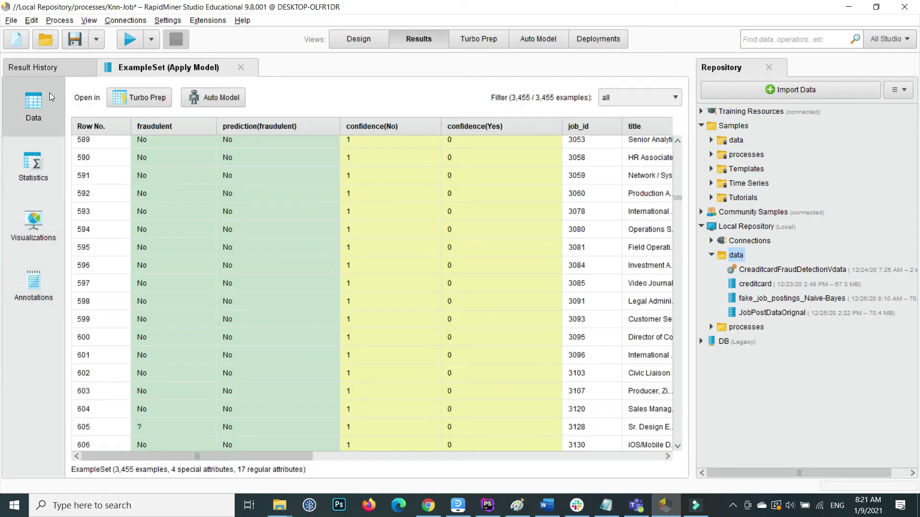
{"action": "left_click", "coordinate": [358, 39]}
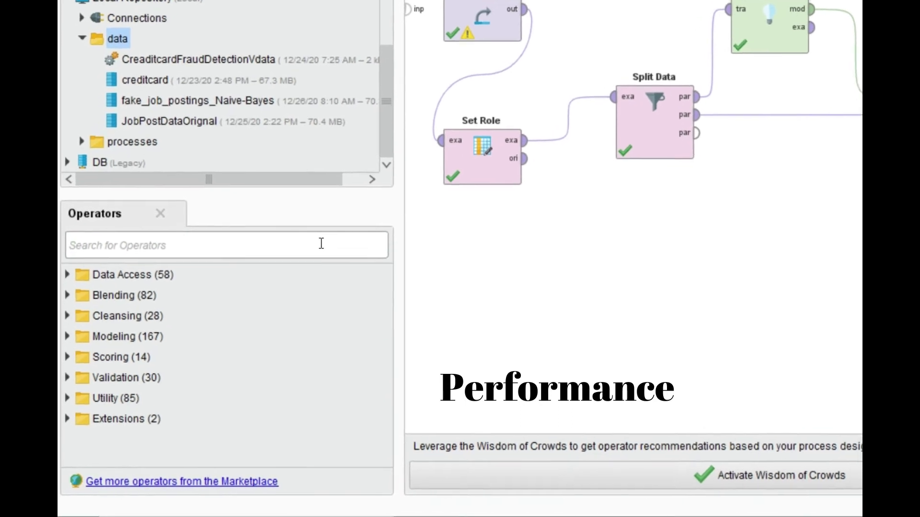
Search the Operators panel for 'performa' to find the Performance operator
{"action": "type", "text": "perm"}
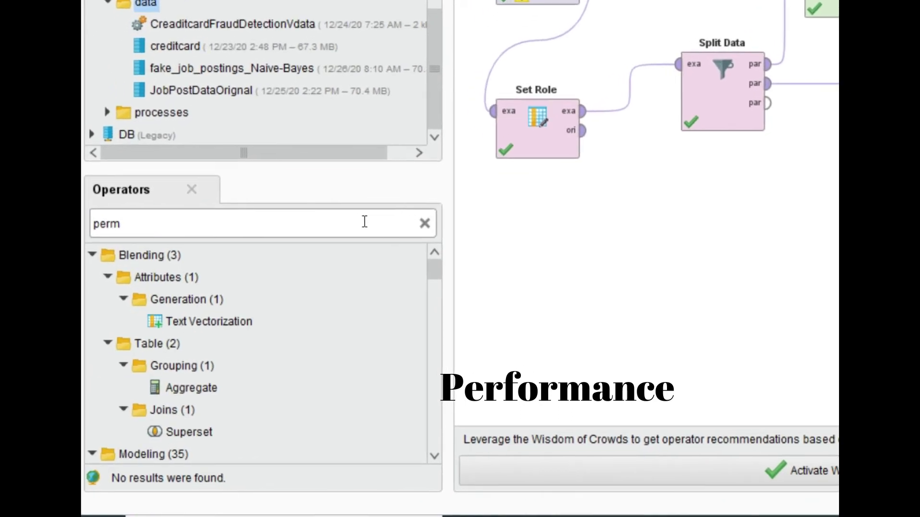
{"action": "key", "text": "BackSpace"}
{"action": "type", "text": "f"}
{"action": "key", "text": "BackSpace"}
{"action": "key", "text": "BackSpace"}
{"action": "type", "text": "rforma"}
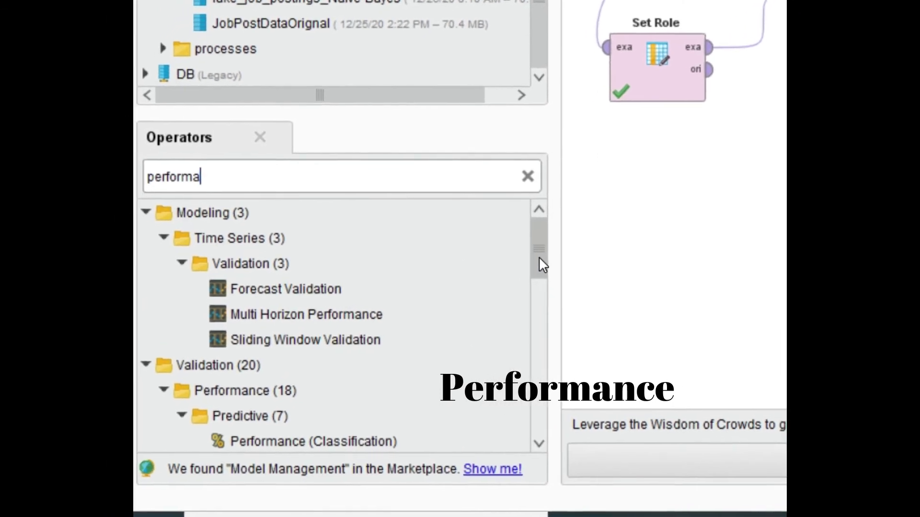
Place Performance above Apply Model and remove Apply Model's lab→res connection
{"action": "left_click_drag", "start_coordinate": [542, 265], "coordinate": [540, 320]}
{"action": "left_click_drag", "start_coordinate": [611, 291], "coordinate": [611, 340]}
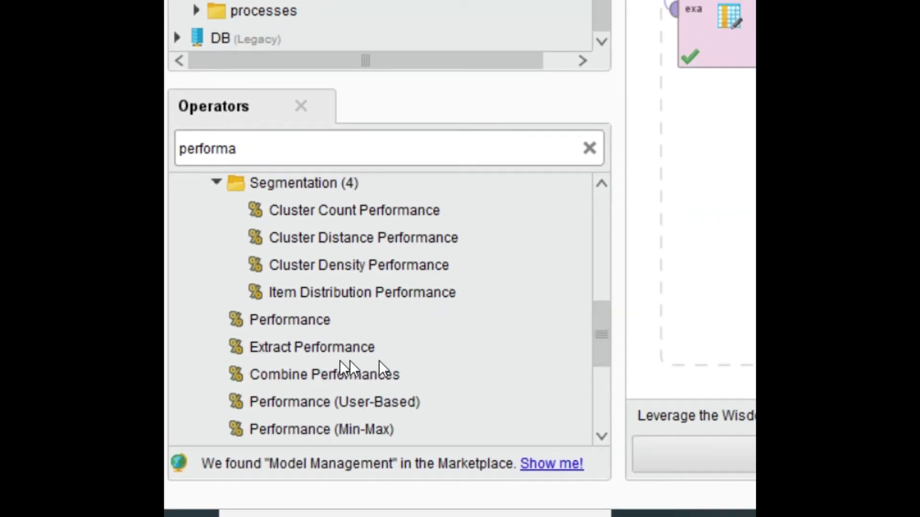
{"action": "left_click_drag", "start_coordinate": [369, 301], "coordinate": [439, 268]}
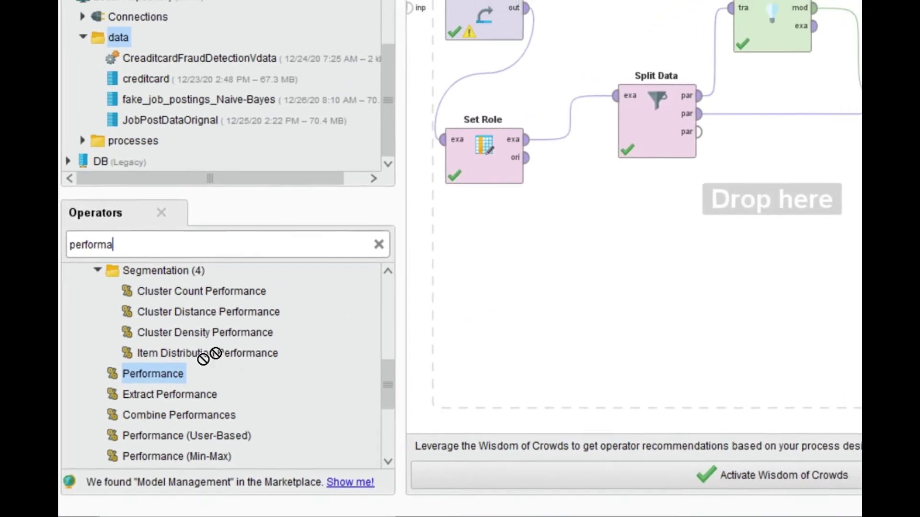
{"action": "left_click_drag", "start_coordinate": [209, 356], "coordinate": [637, 149]}
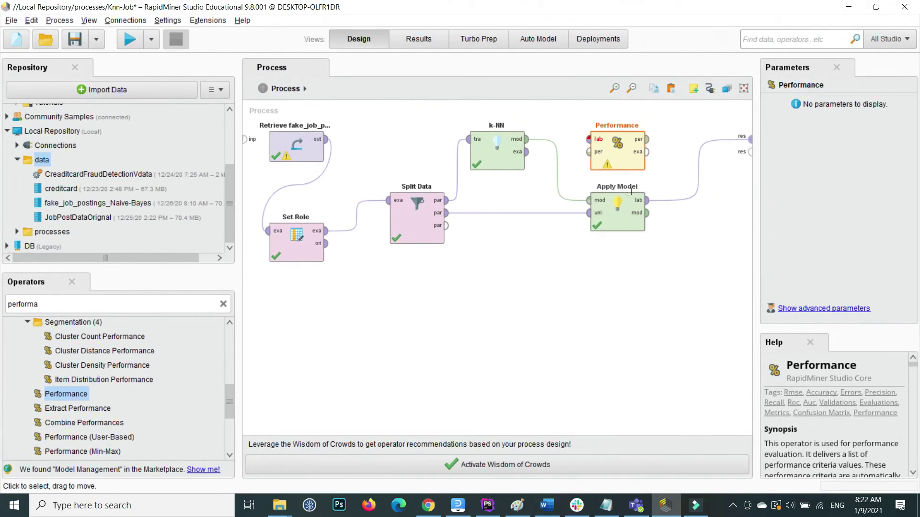
{"action": "left_click", "coordinate": [699, 172], "text": "alt"}
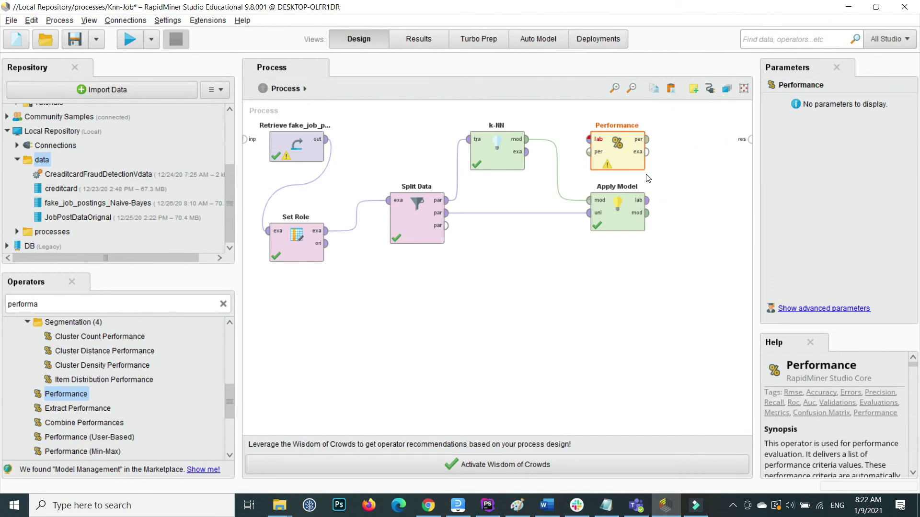
Wire Apply Model lab→Performance, Performance per→res, and Apply Model mod→res
{"action": "left_click_drag", "start_coordinate": [619, 149], "coordinate": [673, 142]}
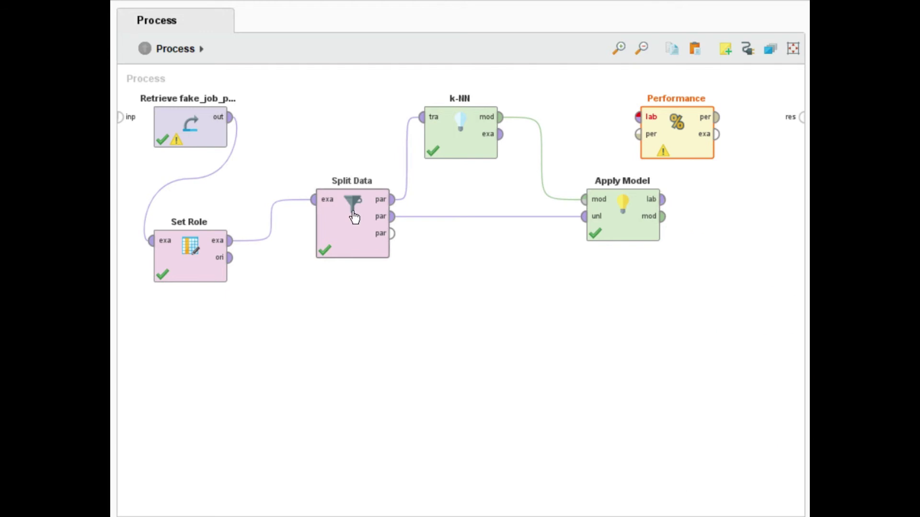
{"action": "left_click", "coordinate": [657, 202]}
{"action": "left_click_drag", "start_coordinate": [631, 162], "coordinate": [727, 122]}
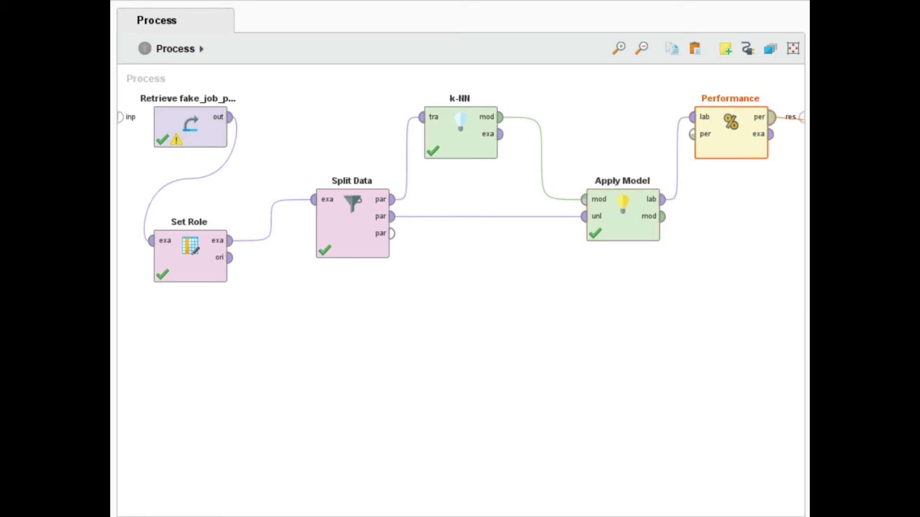
{"action": "left_click_drag", "start_coordinate": [782, 121], "coordinate": [801, 117]}
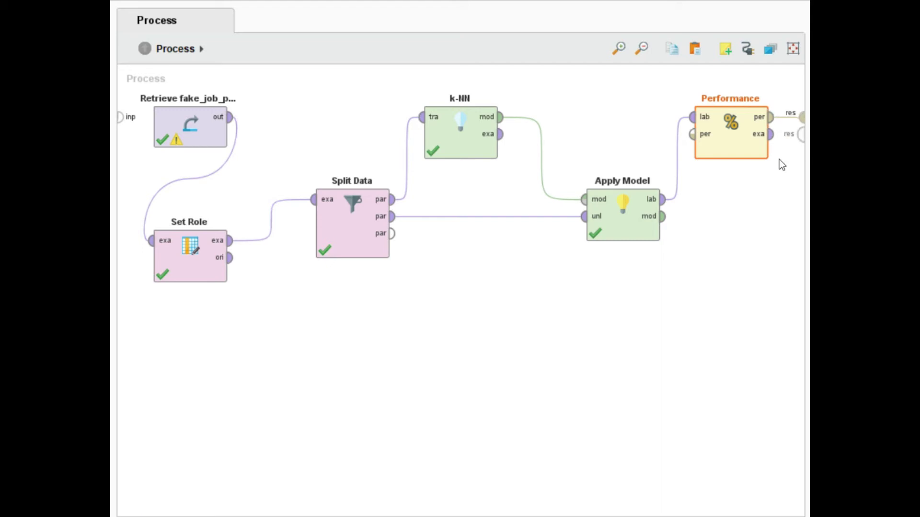
{"action": "left_click", "coordinate": [663, 218]}
{"action": "left_click_drag", "start_coordinate": [674, 218], "coordinate": [798, 140]}
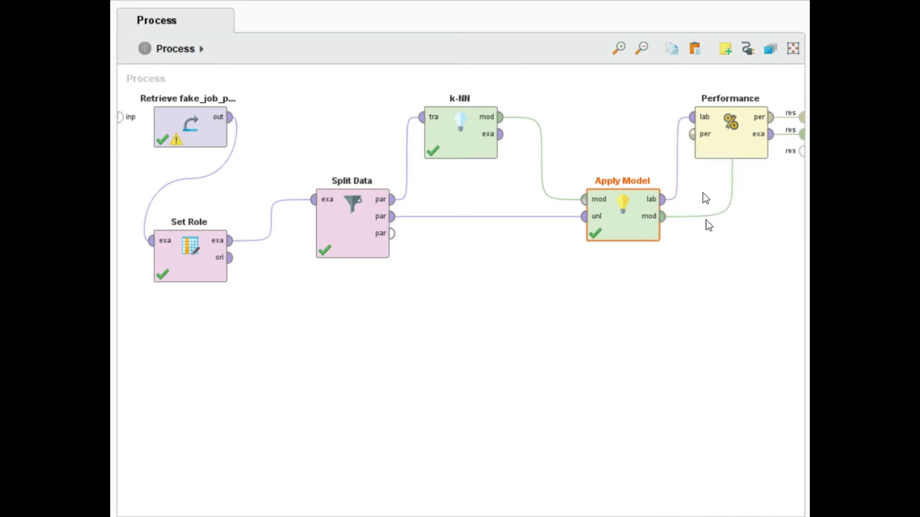
Reconnect the labelled data into Performance and tidy the operator positions on the canvas
{"action": "left_click", "coordinate": [702, 149]}
{"action": "mouse_move", "coordinate": [692, 128]}
{"action": "left_mouse_down"}
{"action": "mouse_move", "coordinate": [713, 136]}
{"action": "mouse_move", "coordinate": [703, 133]}
{"action": "left_mouse_up"}
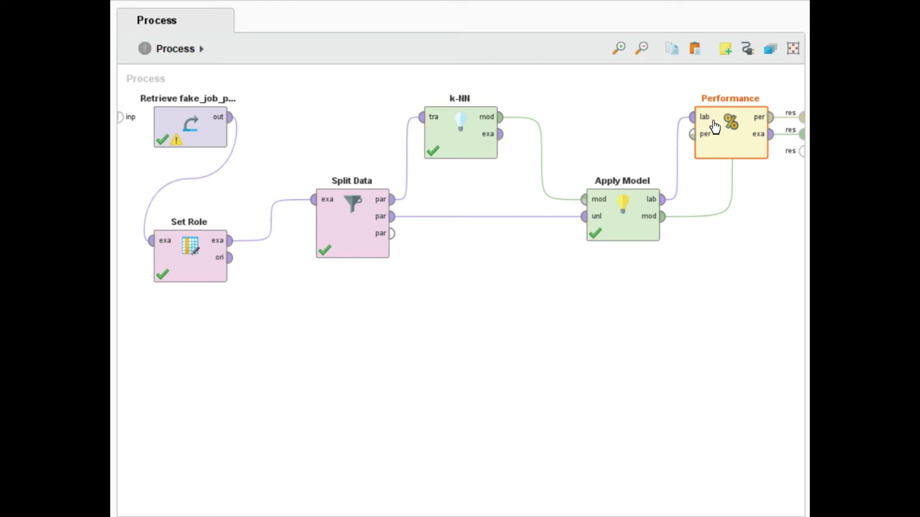
{"action": "left_click_drag", "start_coordinate": [618, 230], "coordinate": [564, 312]}
{"action": "left_click_drag", "start_coordinate": [728, 154], "coordinate": [618, 104]}
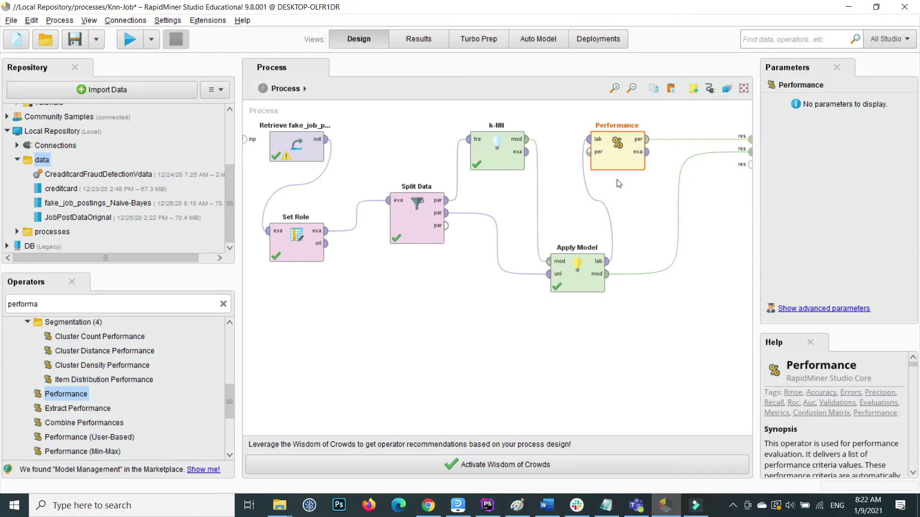
Run the process to get the 5-nearest neighbour model and performance results
{"action": "left_click", "coordinate": [135, 43]}
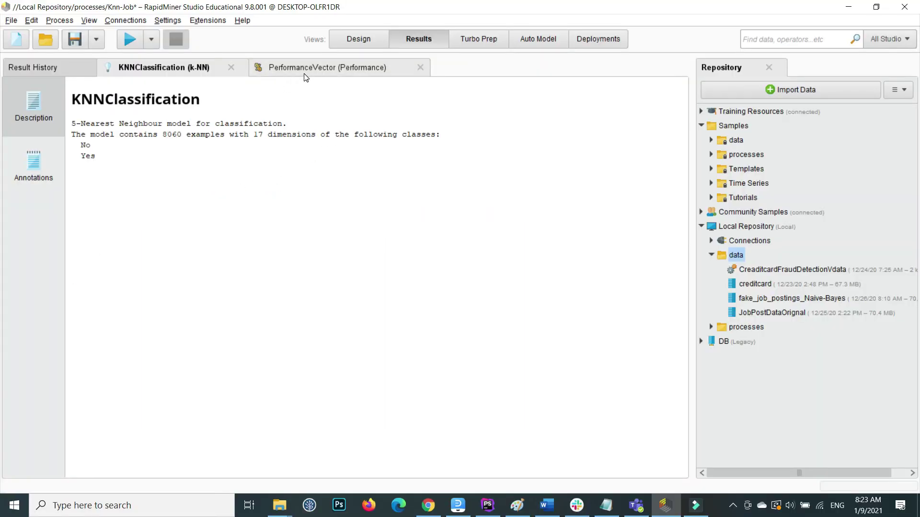
Show the PerformanceVector confusion matrix with 96.94% accuracy
{"action": "left_click", "coordinate": [357, 120]}
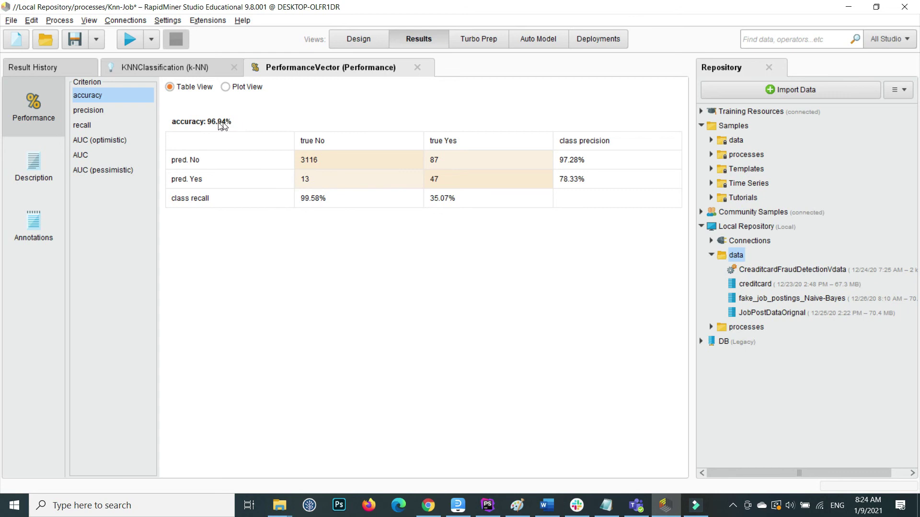
Review precision 78.33%, recall 35.07%, and the optimistic, standard and pessimistic AUC criteria
{"action": "left_click", "coordinate": [239, 93]}
{"action": "left_click", "coordinate": [192, 90]}
{"action": "left_click", "coordinate": [118, 110]}
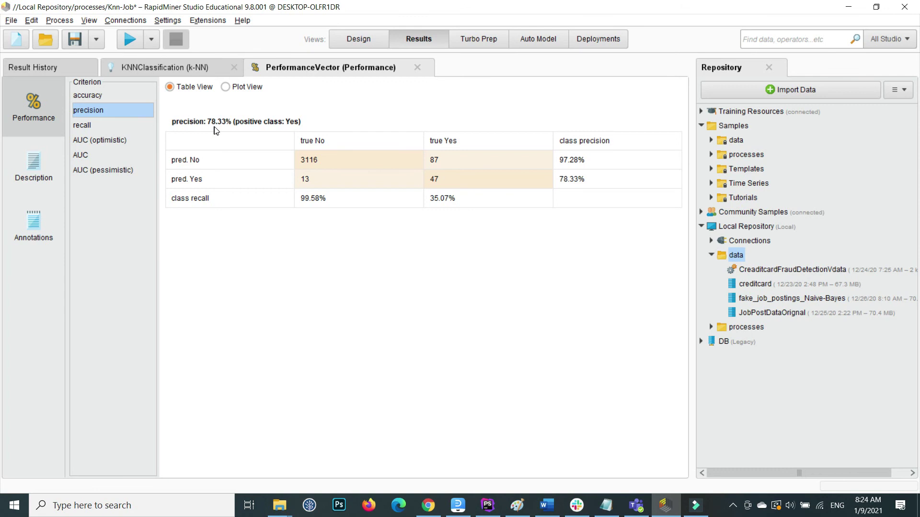
{"action": "left_click", "coordinate": [119, 126]}
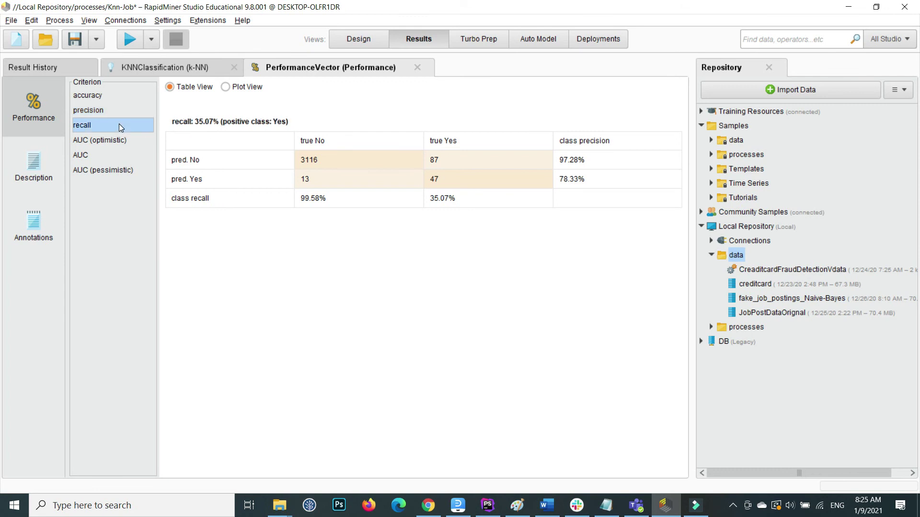
{"action": "left_click", "coordinate": [108, 143]}
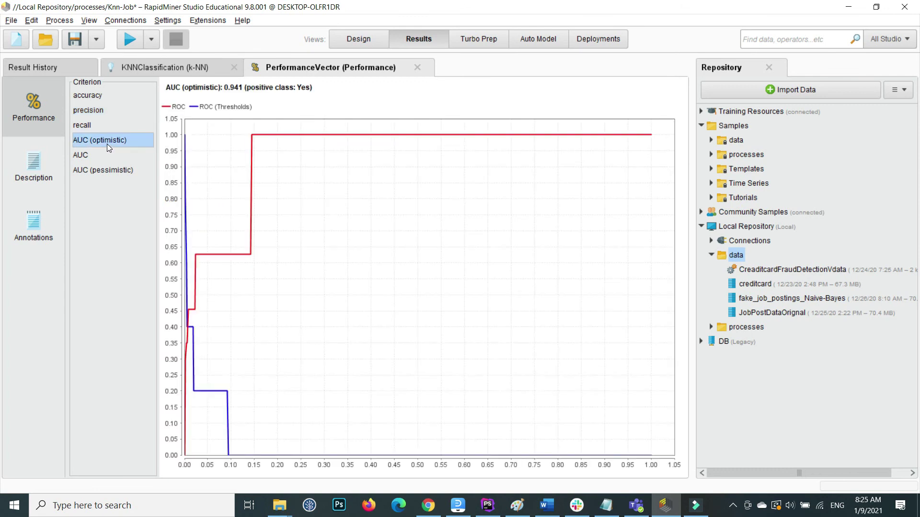
{"action": "left_click", "coordinate": [101, 155]}
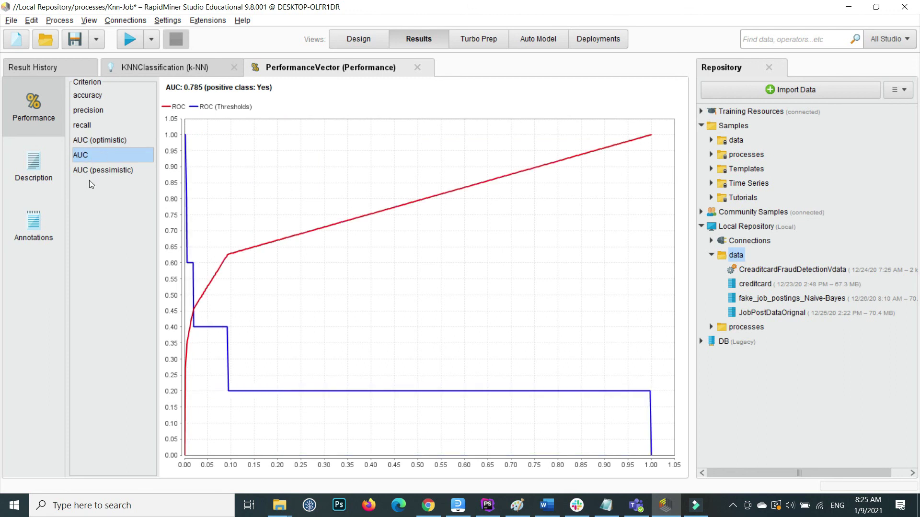
{"action": "left_click", "coordinate": [105, 171]}
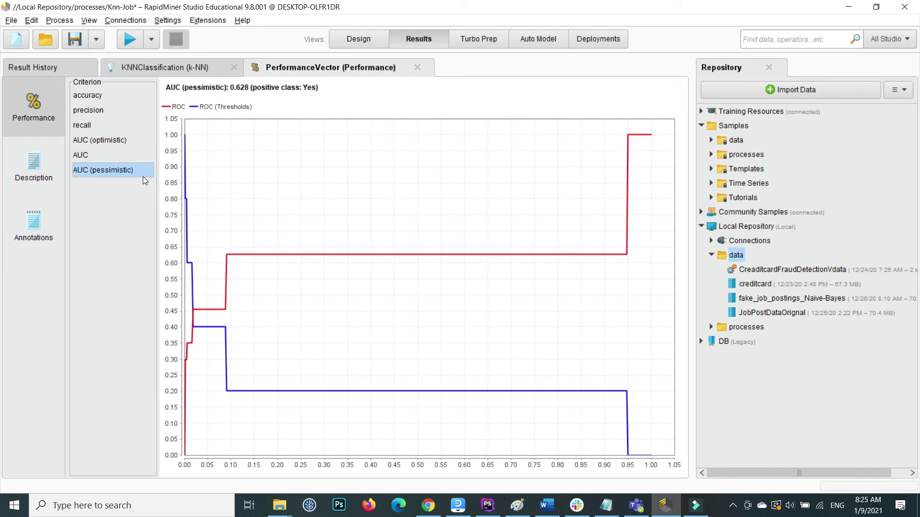
{"action": "left_click", "coordinate": [113, 156]}
Check the performance text description and annotations, then show the KNNClassification model description
{"action": "left_click", "coordinate": [51, 159]}
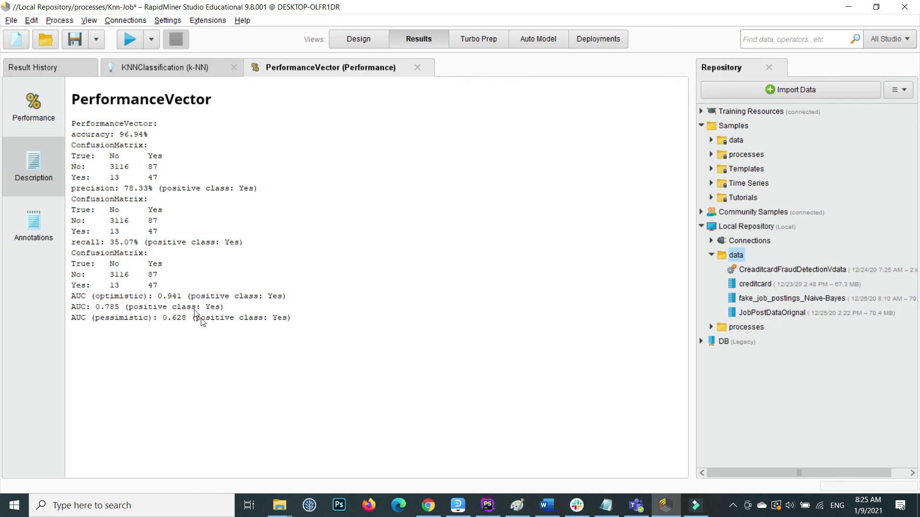
{"action": "left_click", "coordinate": [45, 221]}
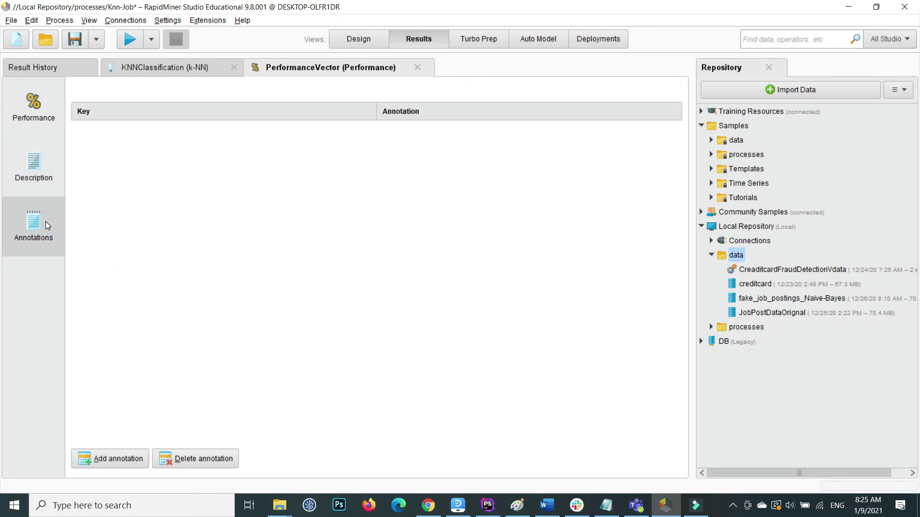
{"action": "left_click", "coordinate": [41, 165]}
{"action": "left_click", "coordinate": [36, 109]}
{"action": "left_click", "coordinate": [154, 72]}
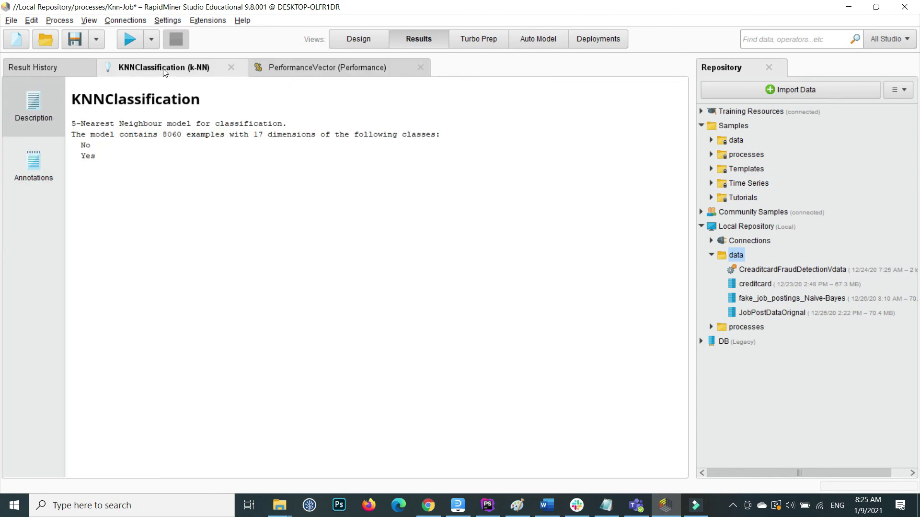